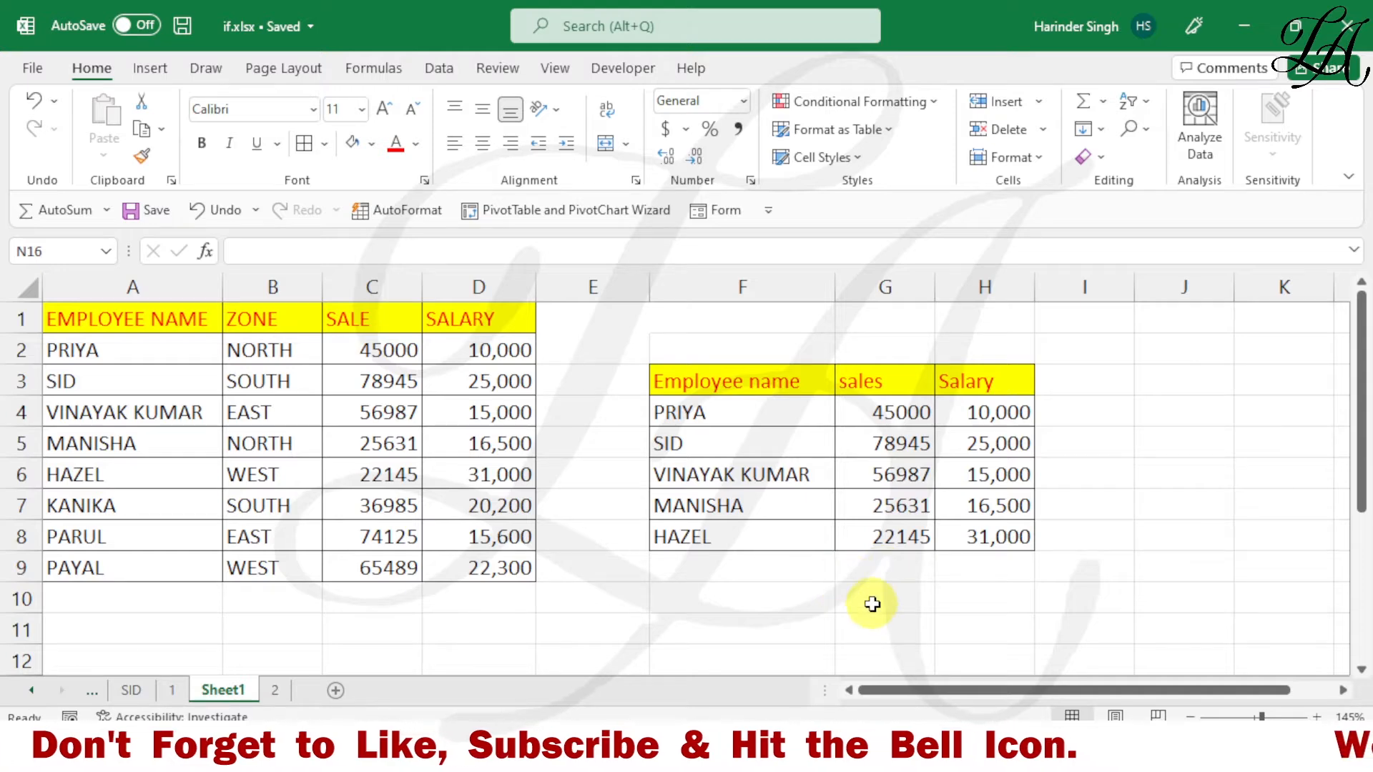
Step: Preview the recommended charts for the employee sales and salary table in F3:H8 without inserting one
{"action": "left_click", "coordinate": [873, 604]}
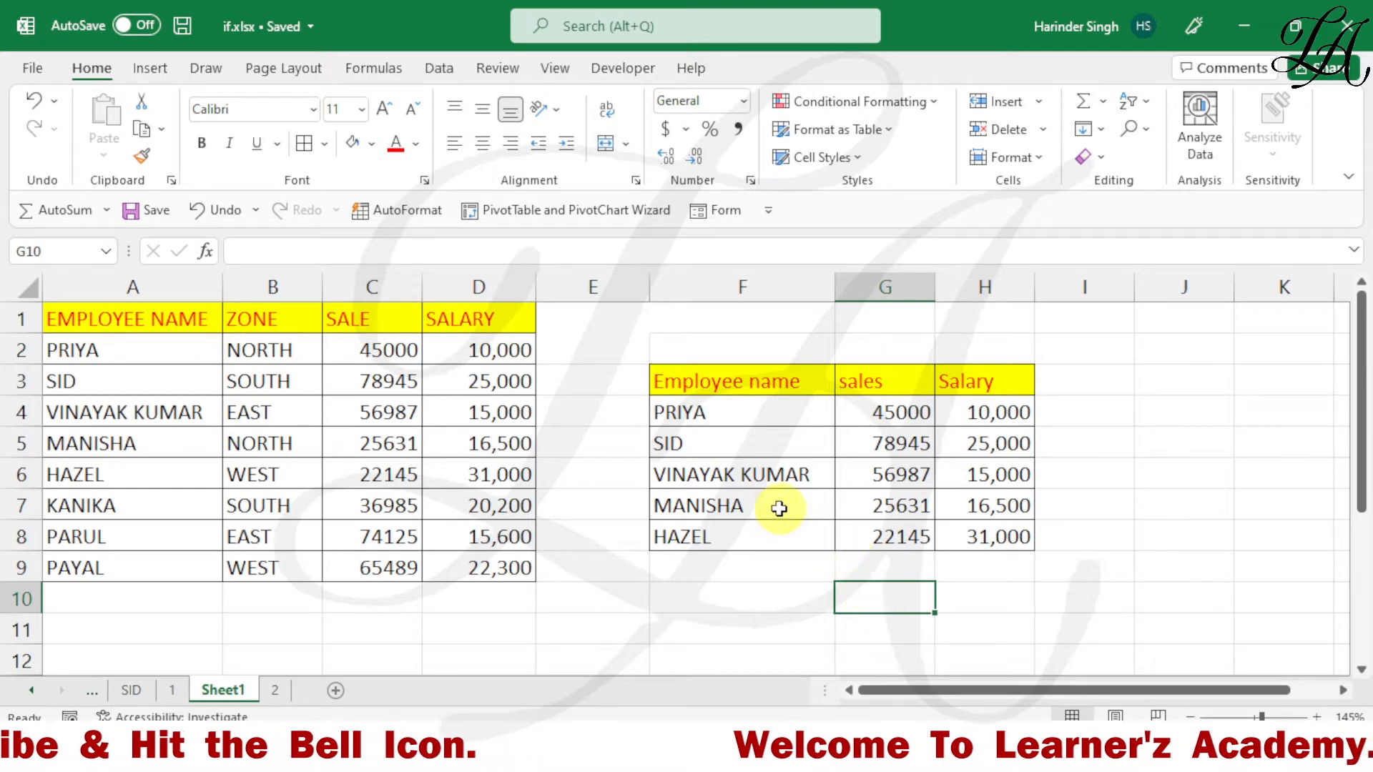
{"action": "left_click", "coordinate": [762, 475]}
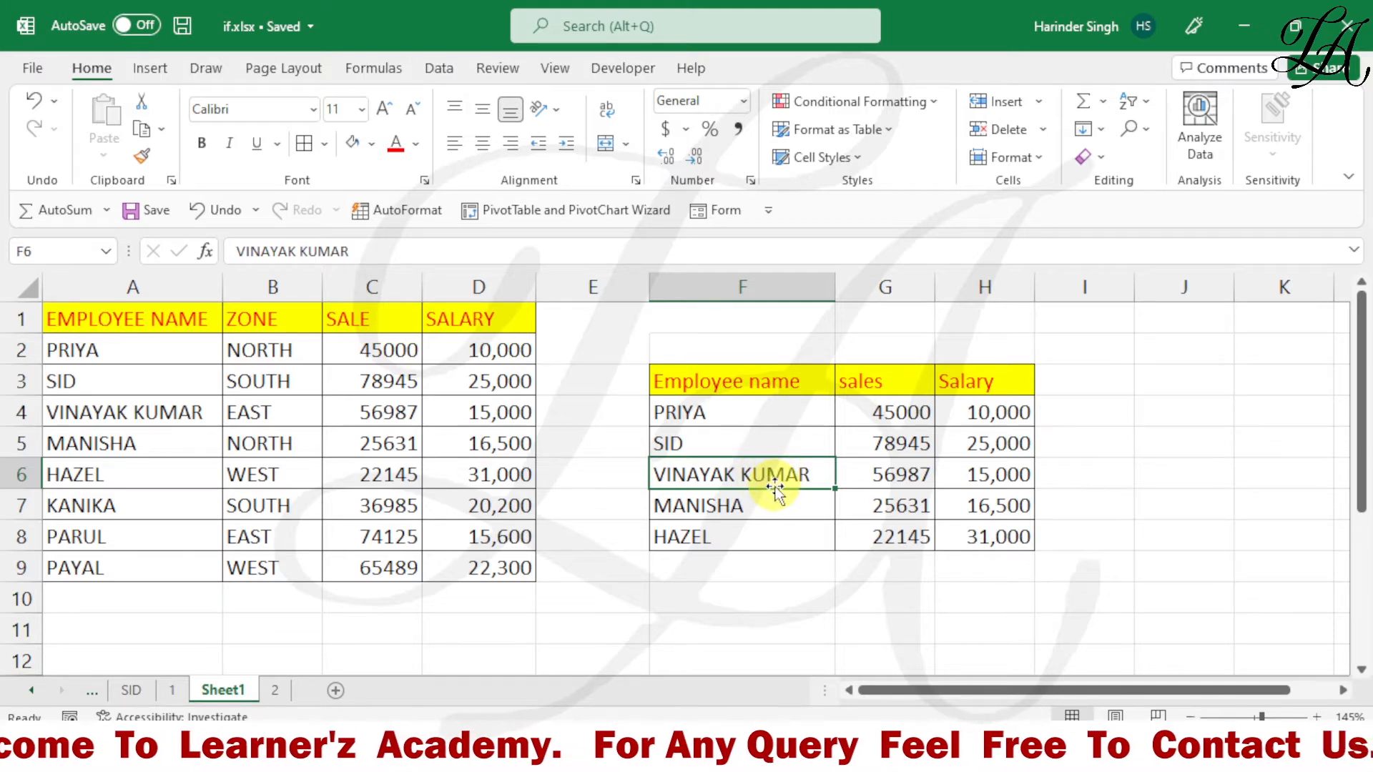
{"action": "left_click", "coordinate": [146, 68]}
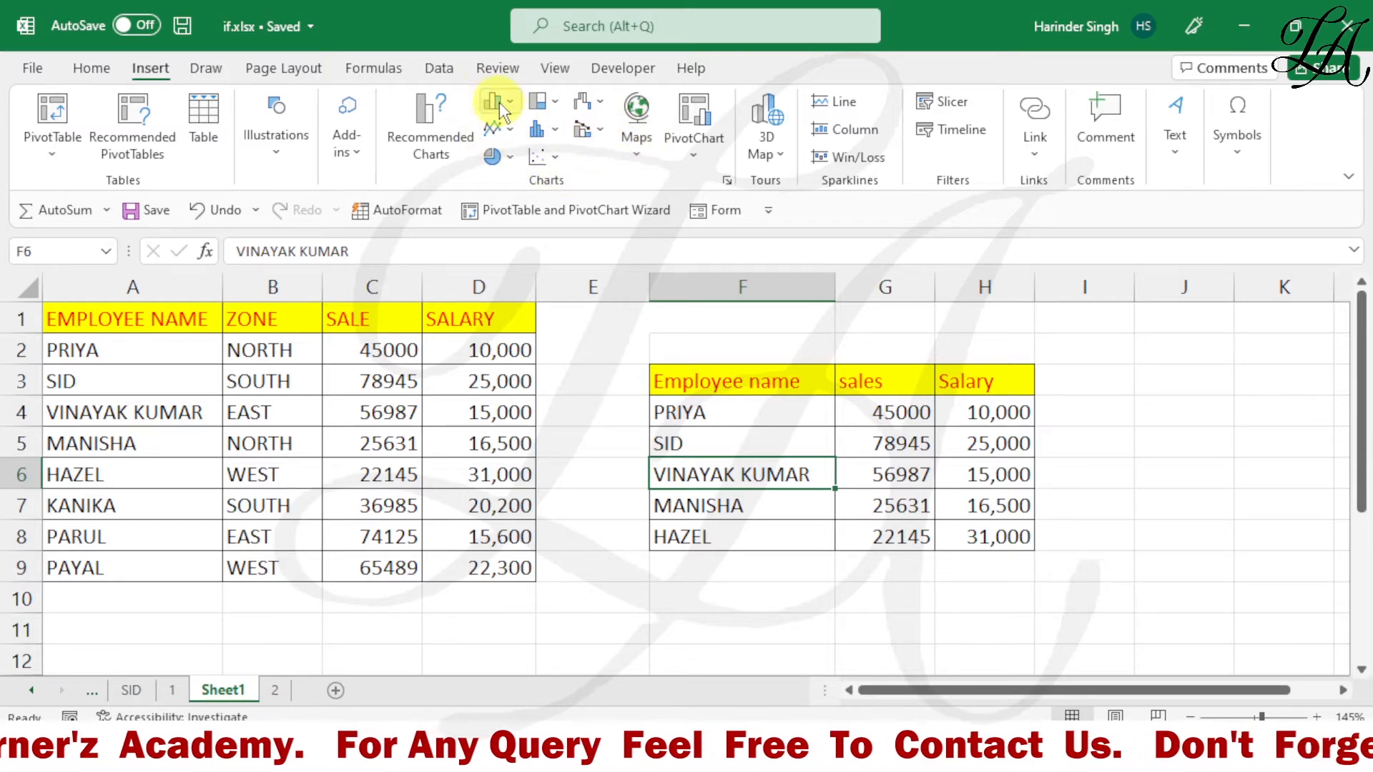
{"action": "left_click", "coordinate": [423, 156]}
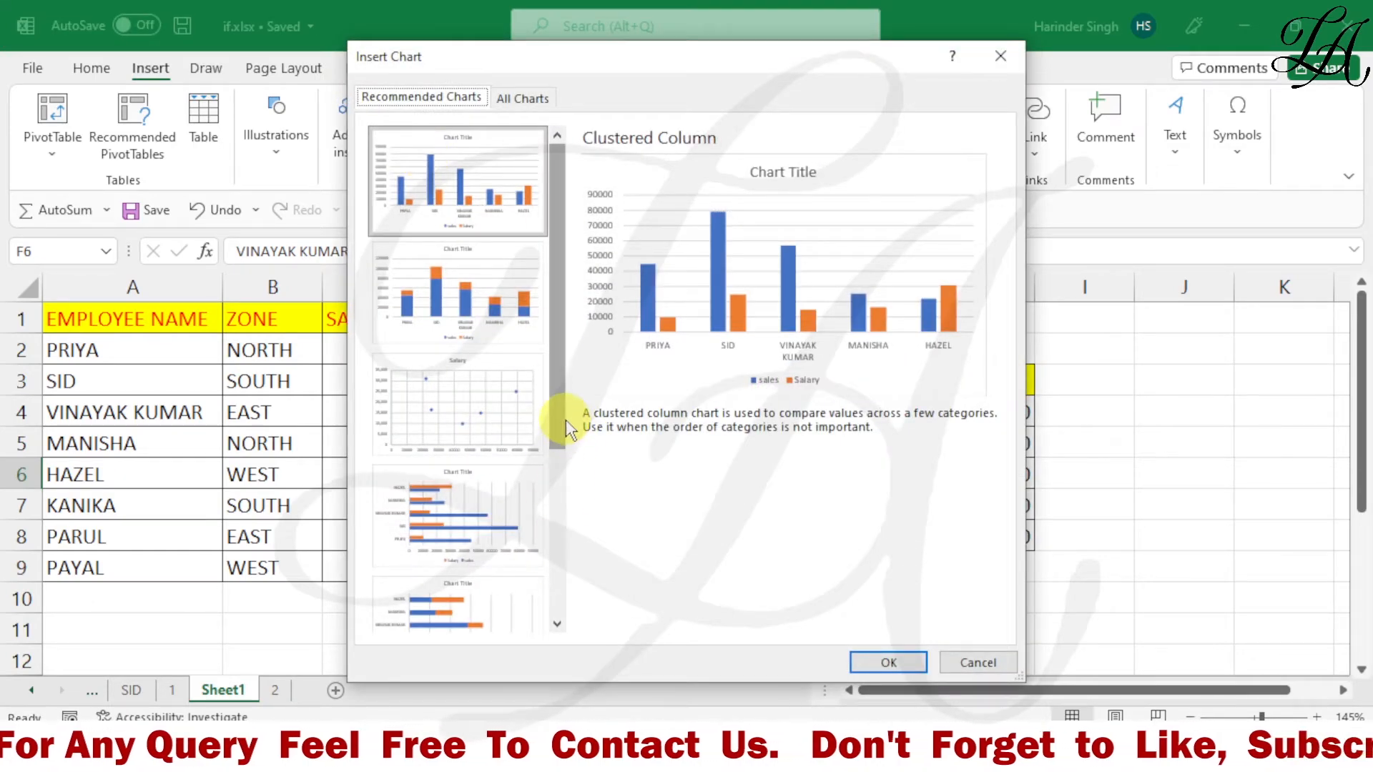
{"action": "mouse_move", "coordinate": [557, 425]}
{"action": "left_mouse_down"}
{"action": "mouse_move", "coordinate": [569, 605]}
{"action": "mouse_move", "coordinate": [565, 409]}
{"action": "left_mouse_up"}
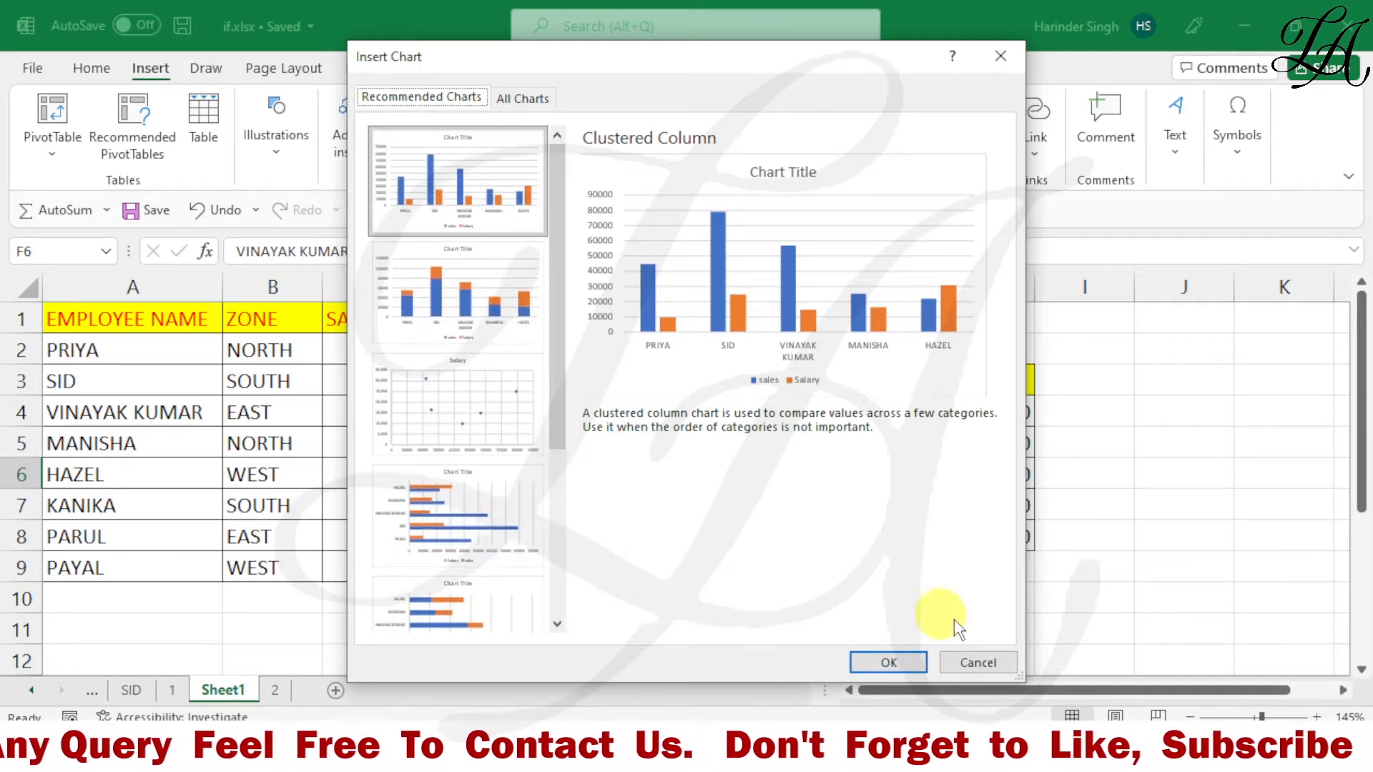
{"action": "left_click", "coordinate": [974, 658]}
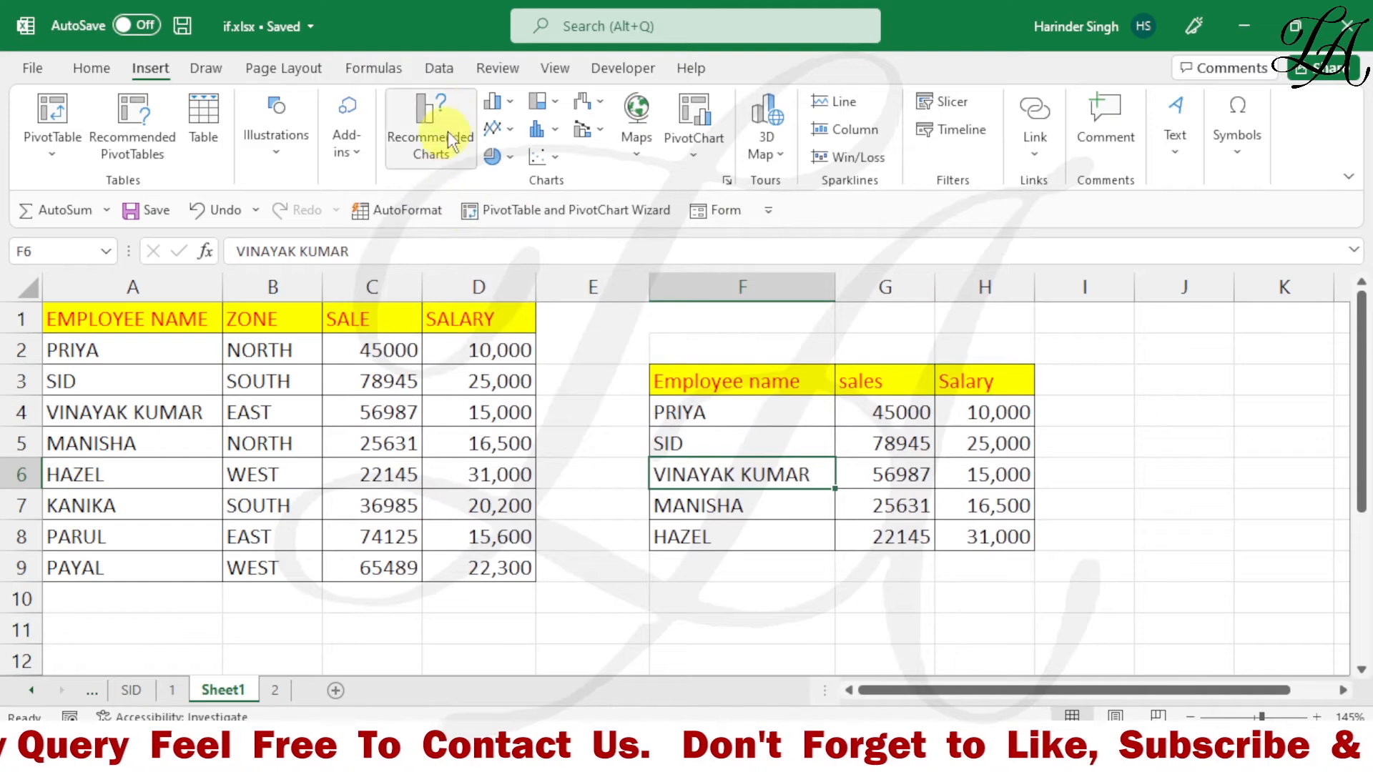
Step: Insert a 2-D clustered column chart of employee sales and salary, then shrink it and move it to the sheet's upper-left corner
{"action": "left_click", "coordinate": [510, 108]}
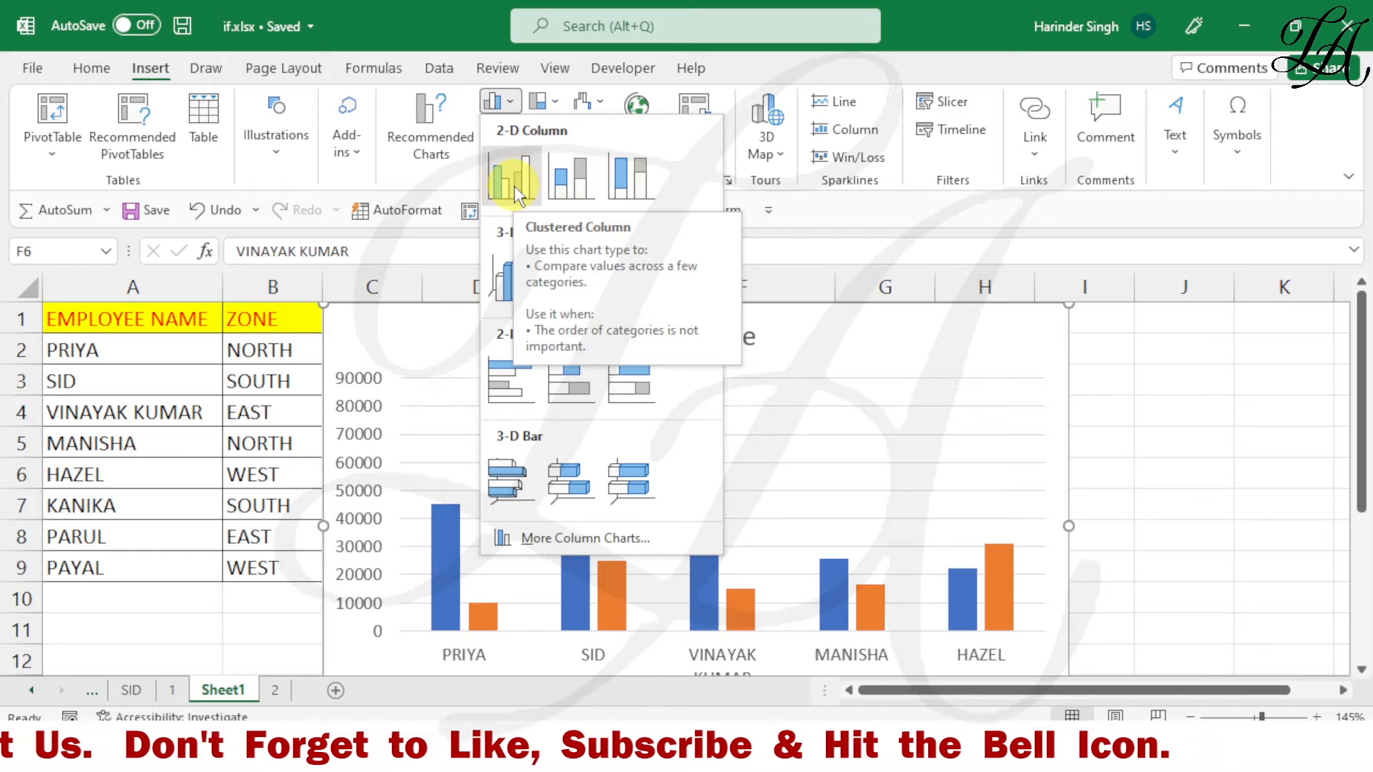
{"action": "left_click", "coordinate": [513, 180]}
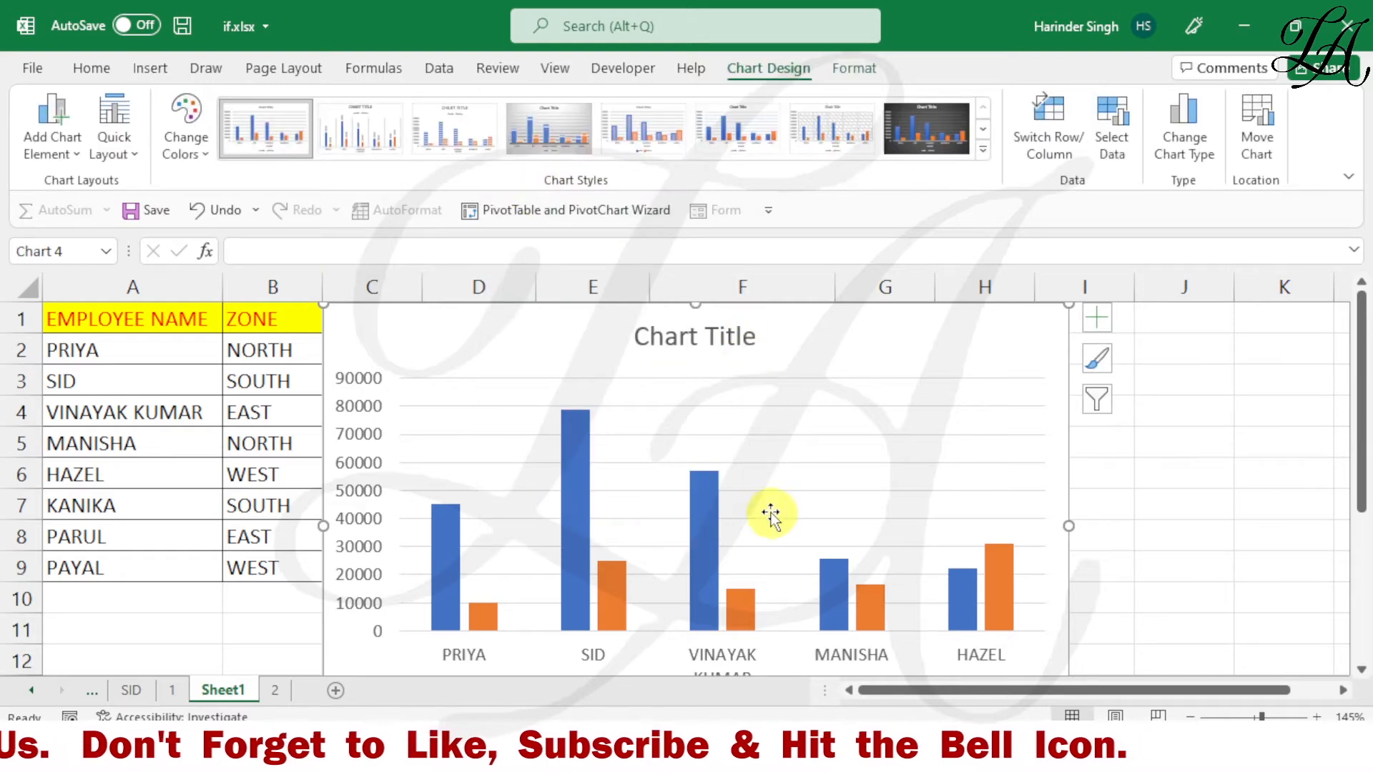
{"action": "left_click_drag", "start_coordinate": [868, 336], "coordinate": [607, 324]}
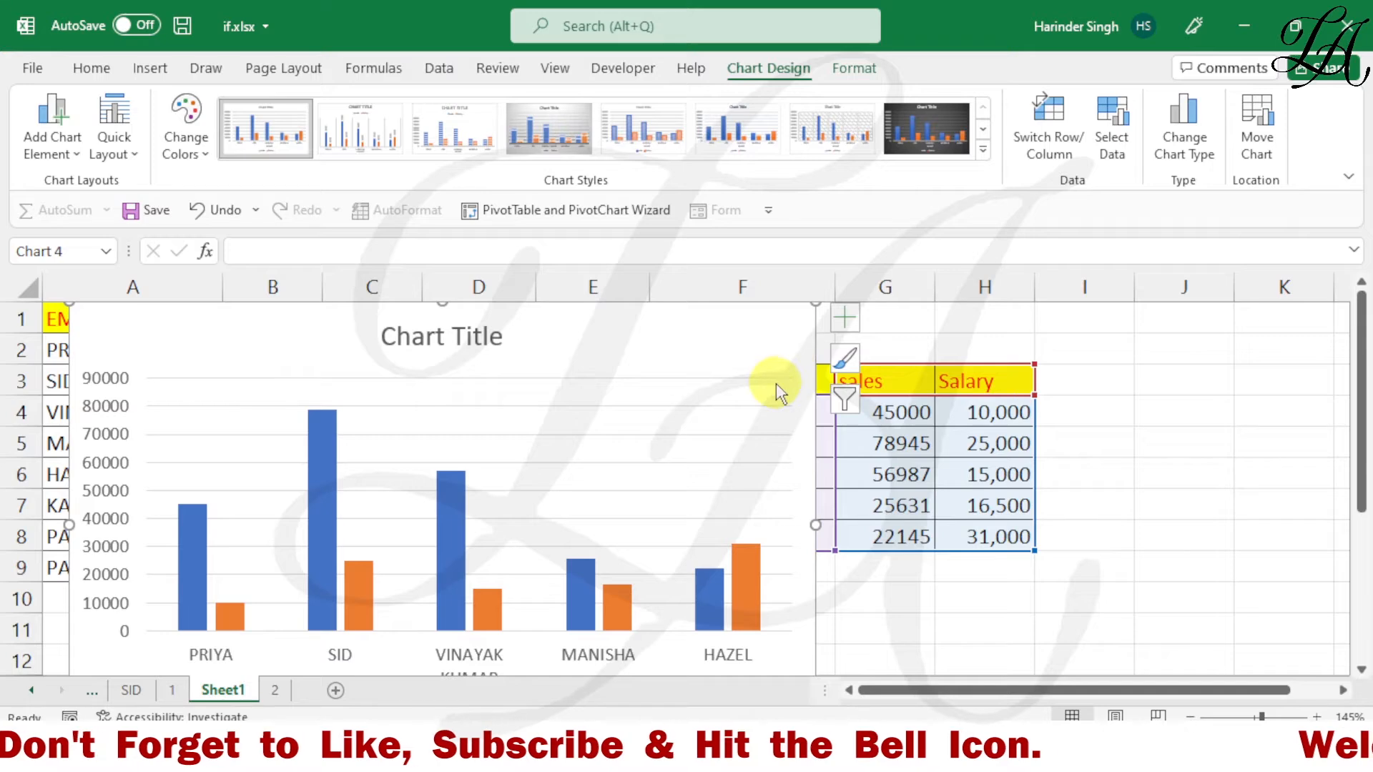
{"action": "left_click_drag", "start_coordinate": [815, 303], "coordinate": [728, 405]}
{"action": "left_click_drag", "start_coordinate": [613, 443], "coordinate": [519, 334]}
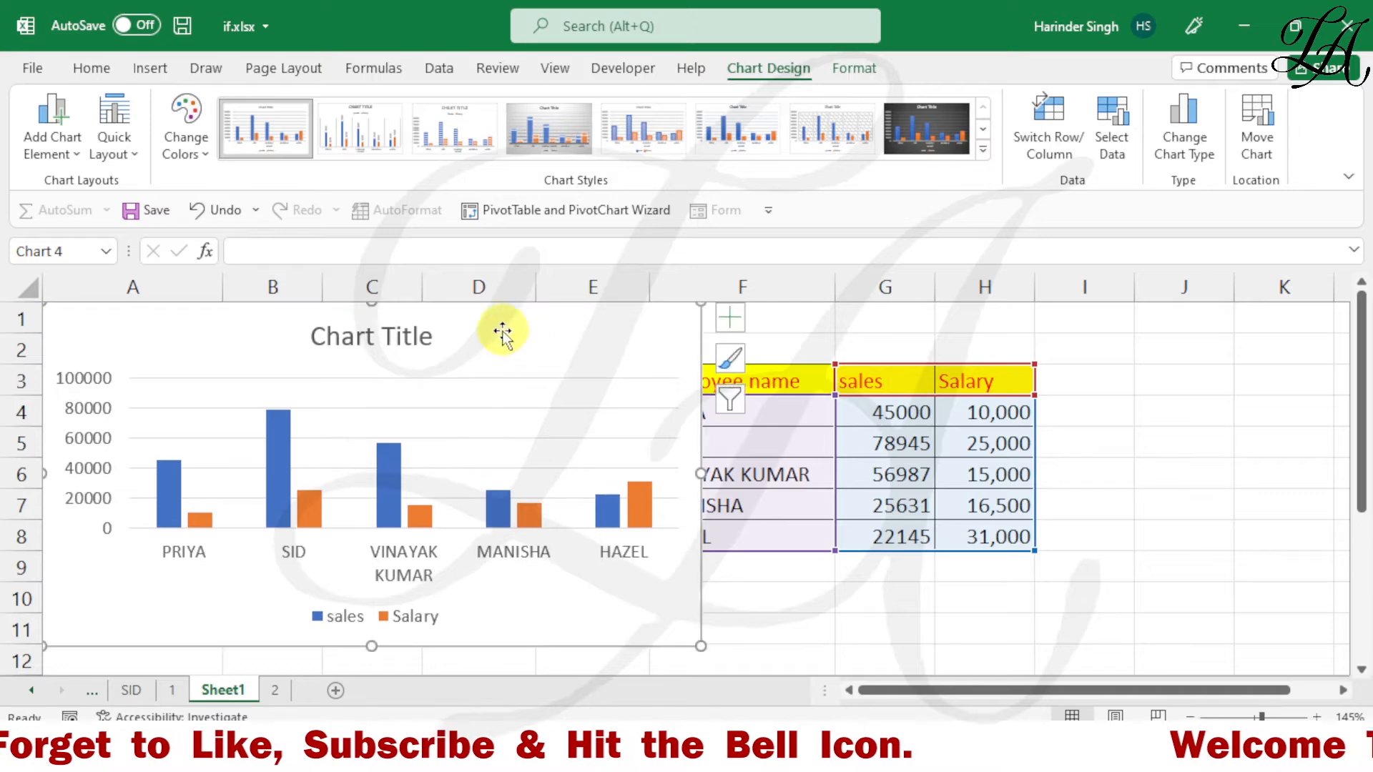
Step: Replace the clustered column chart's placeholder title with SALES
{"action": "left_click", "coordinate": [385, 343]}
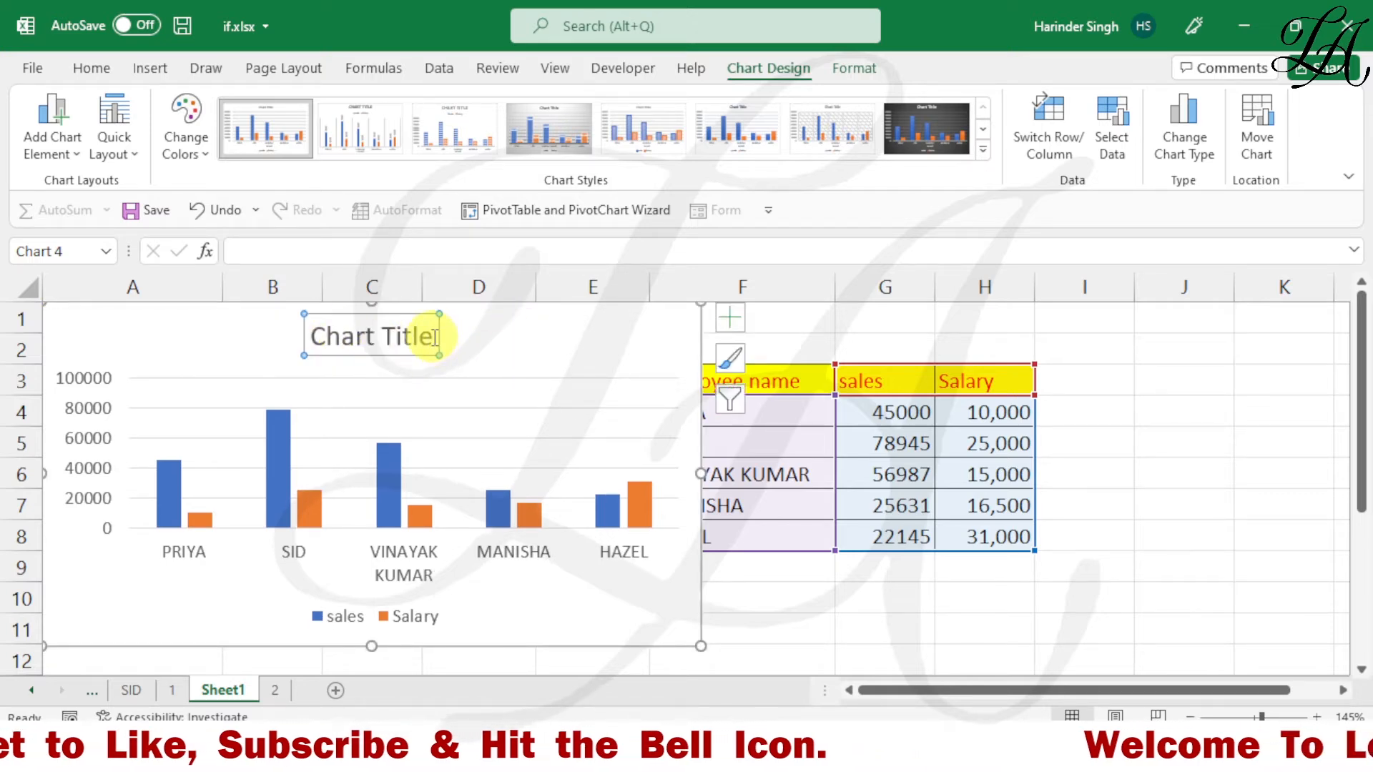
{"action": "left_click_drag", "start_coordinate": [422, 339], "coordinate": [324, 342]}
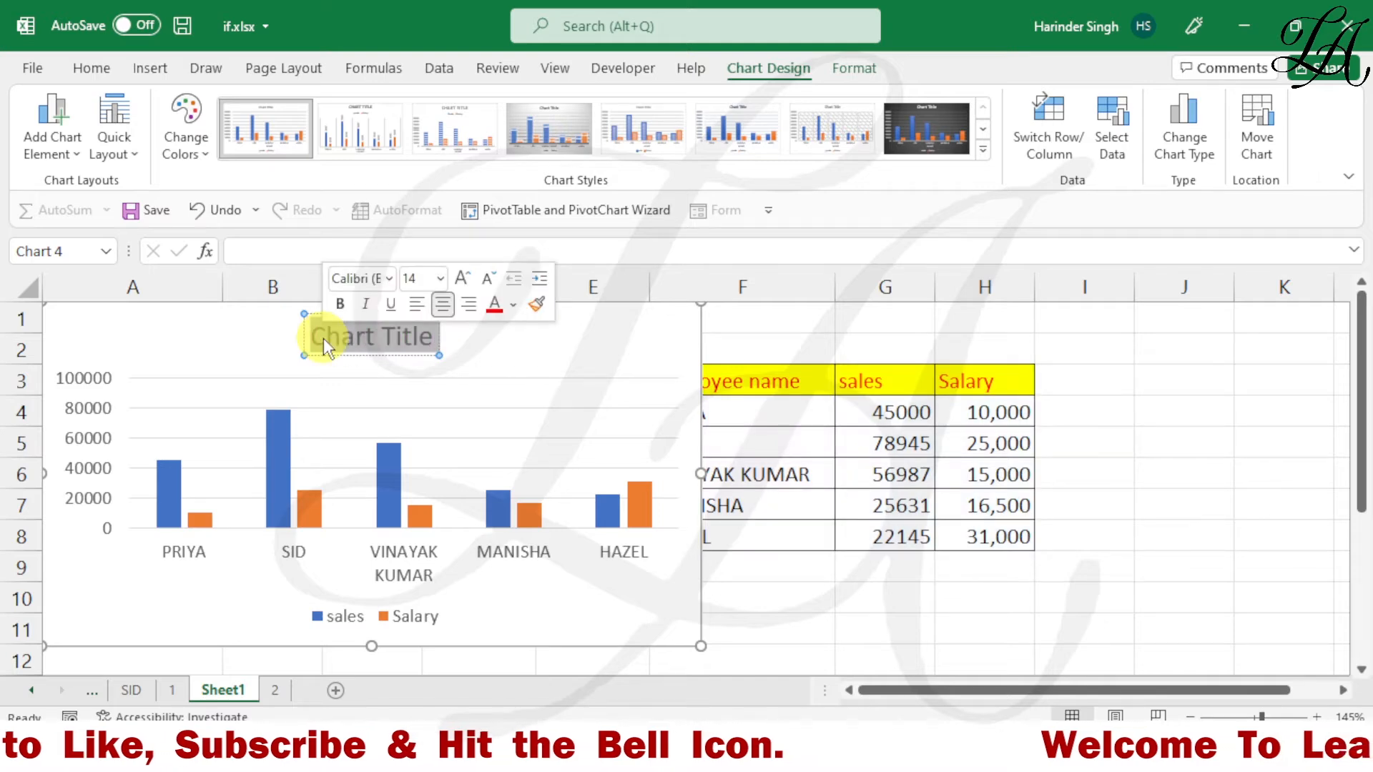
{"action": "type", "text": "SALES"}
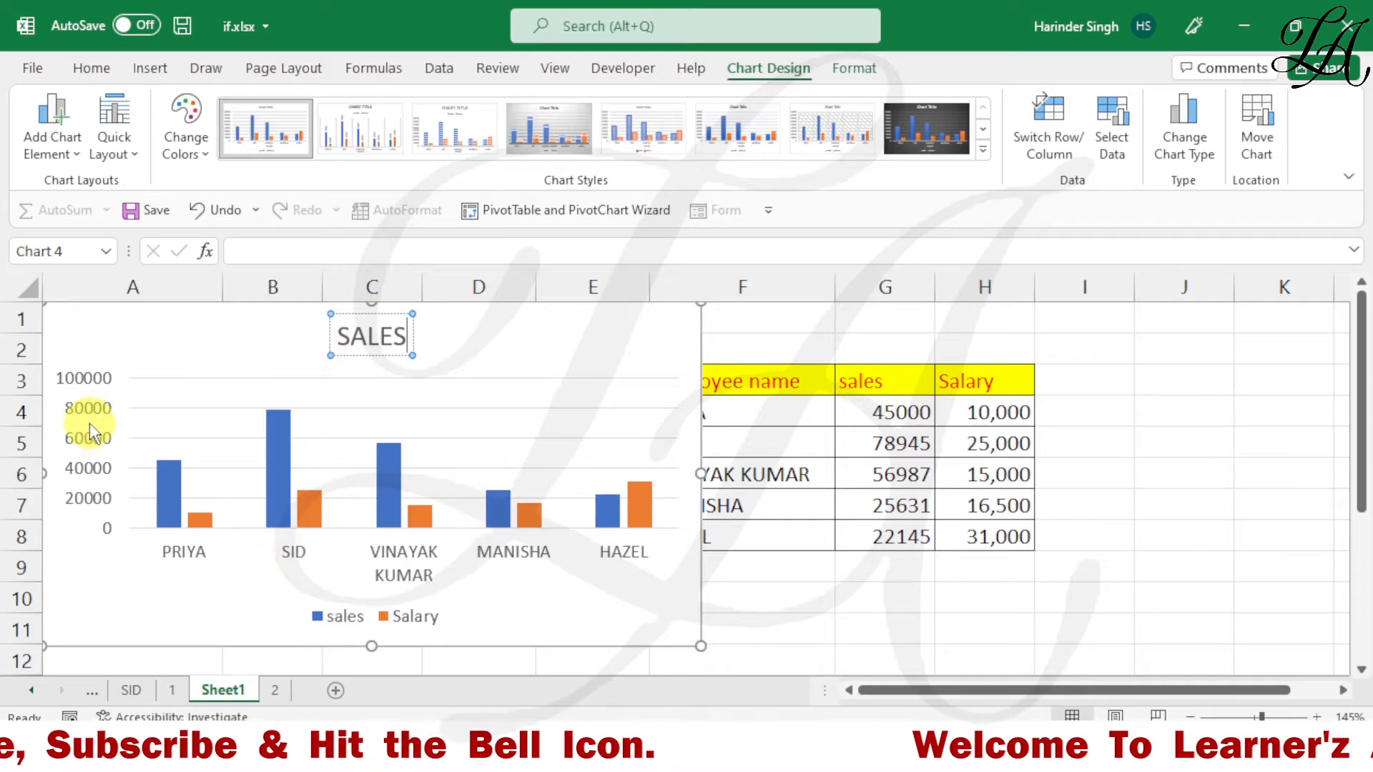
{"action": "left_click", "coordinate": [136, 355]}
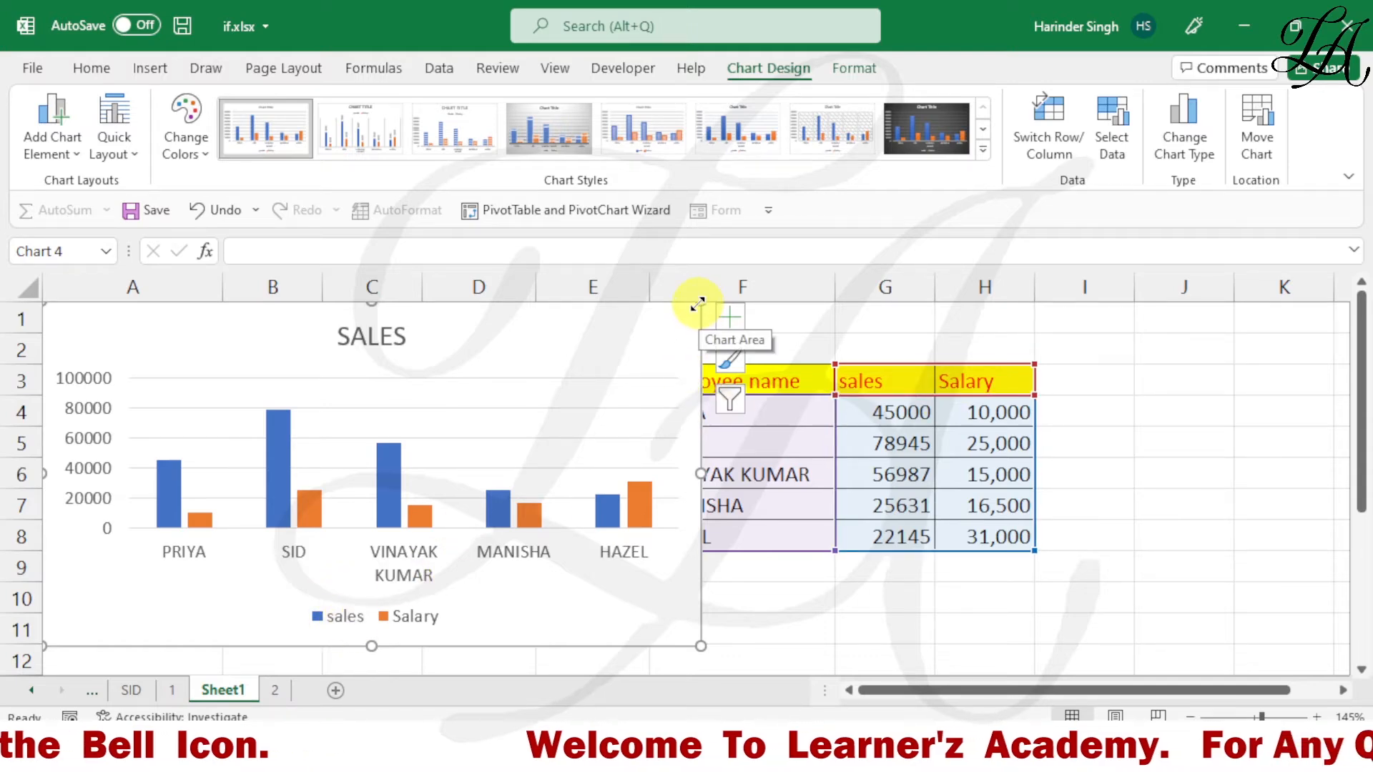
Step: Resize the SALES chart so it spans from row 1 to row 11 and from column A into column F
{"action": "left_click_drag", "start_coordinate": [700, 303], "coordinate": [608, 366]}
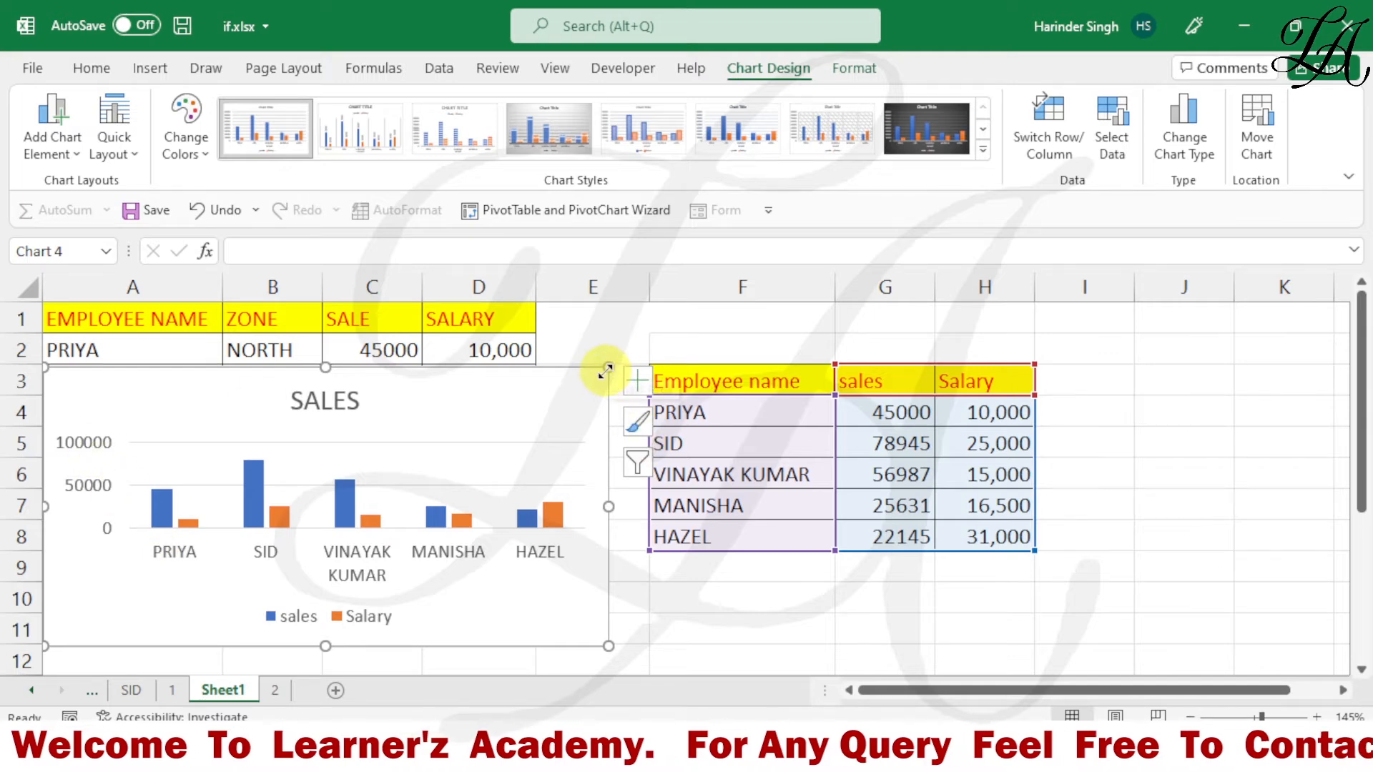
{"action": "left_click_drag", "start_coordinate": [607, 366], "coordinate": [628, 361]}
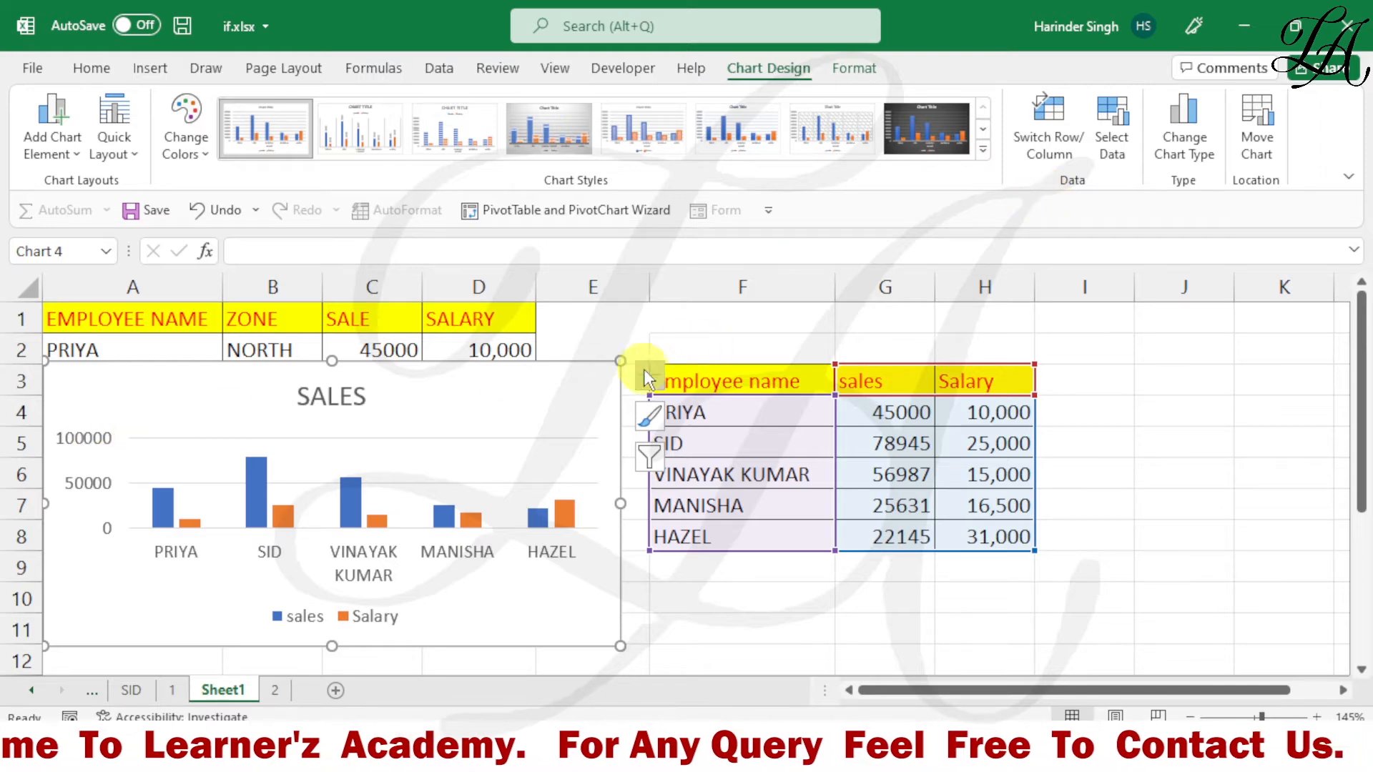
{"action": "left_click_drag", "start_coordinate": [617, 366], "coordinate": [652, 341]}
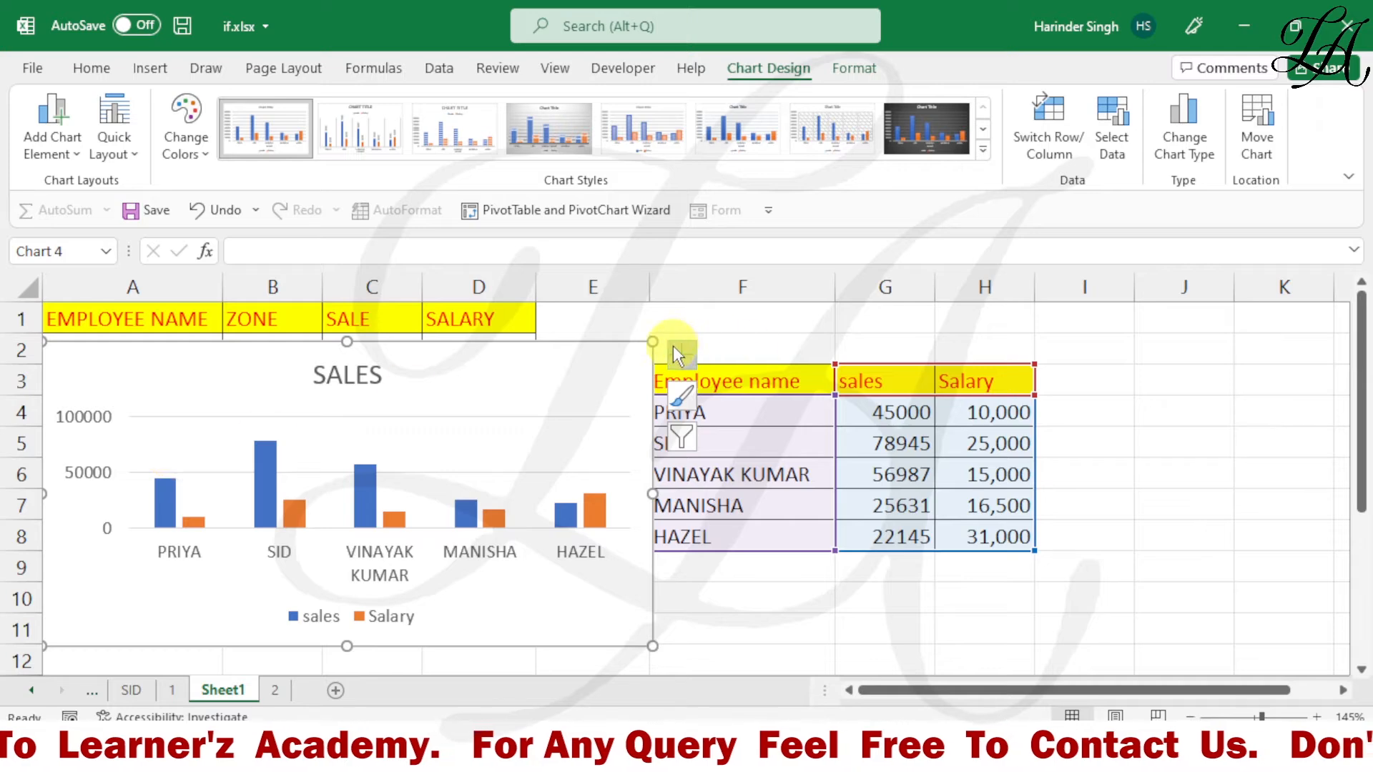
{"action": "left_click_drag", "start_coordinate": [651, 341], "coordinate": [715, 321]}
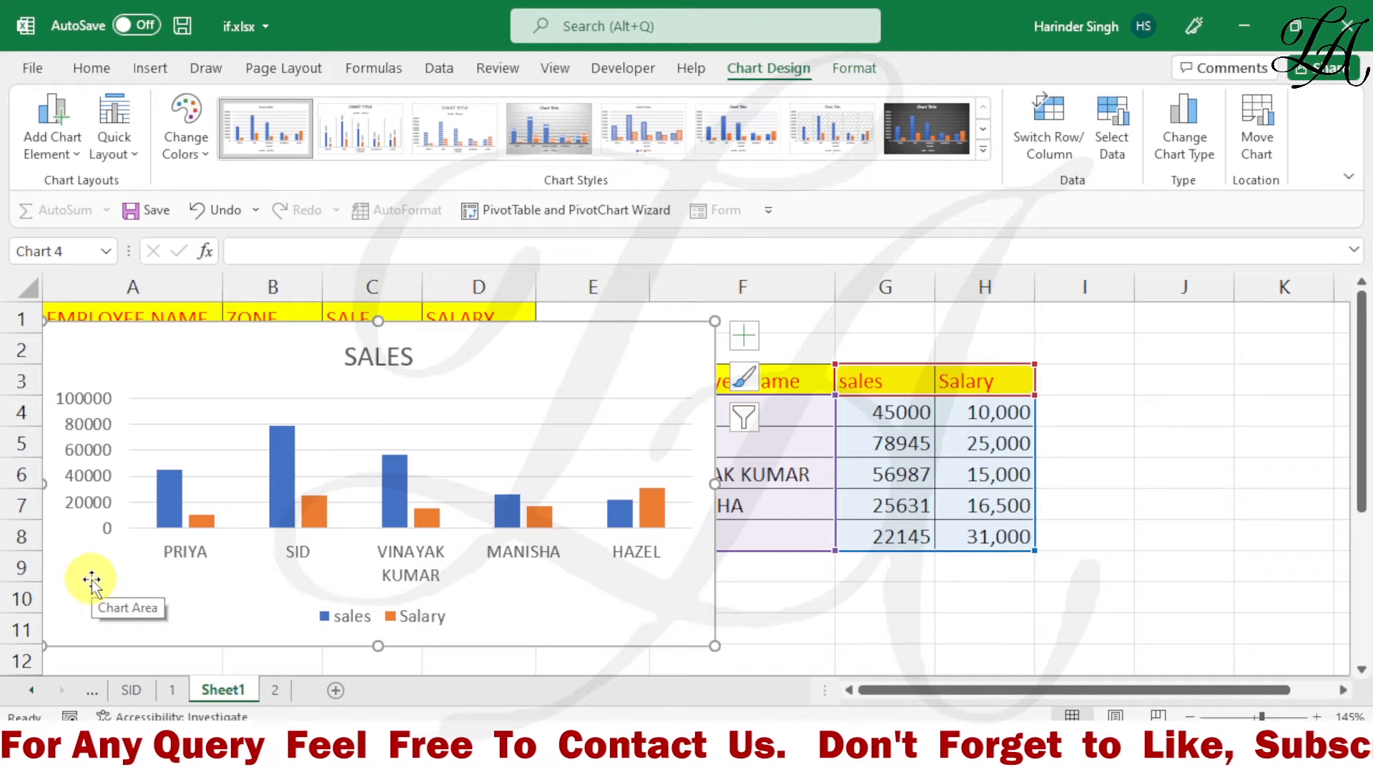
Step: Add data labels to the blue sales series in the clustered column chart
{"action": "left_click", "coordinate": [172, 493]}
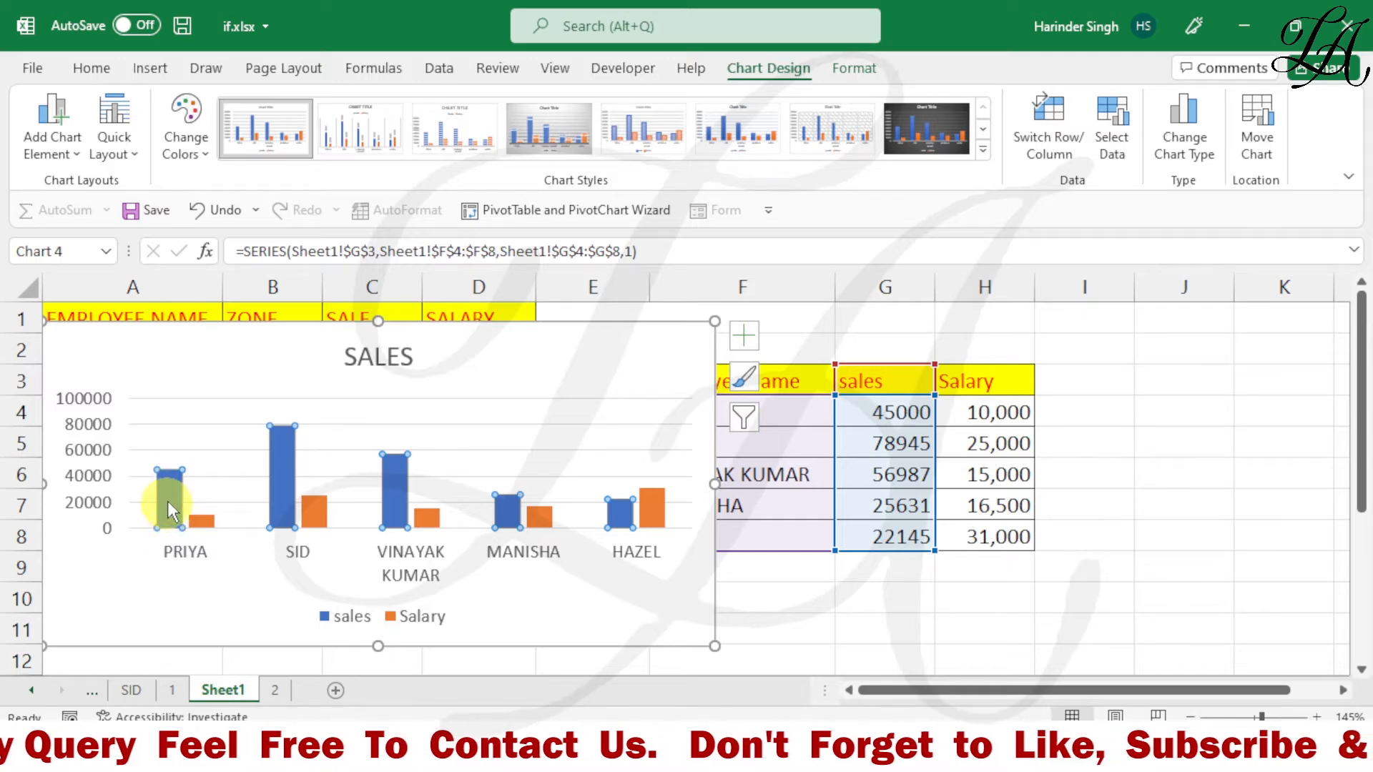
{"action": "mouse_move", "coordinate": [174, 493]}
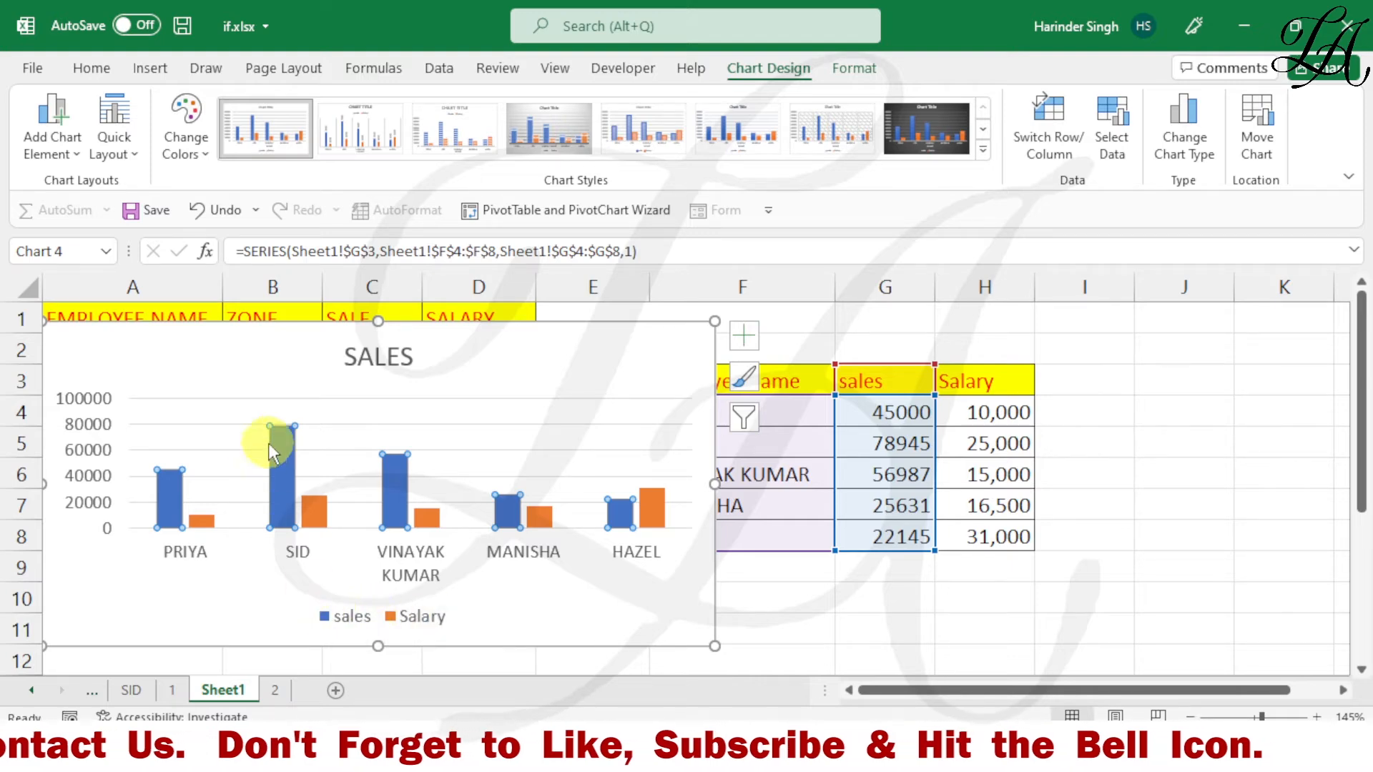
{"action": "mouse_move", "coordinate": [402, 492]}
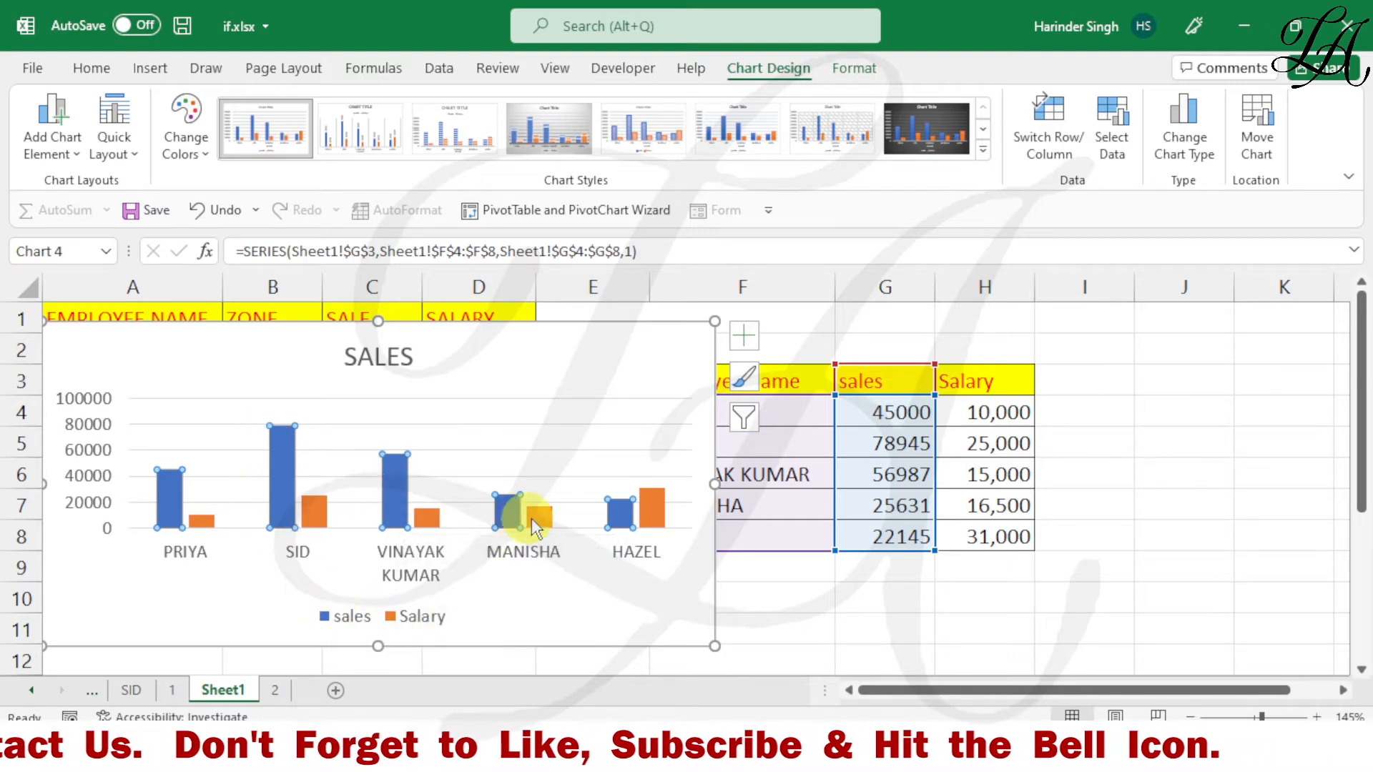
{"action": "mouse_move", "coordinate": [646, 517]}
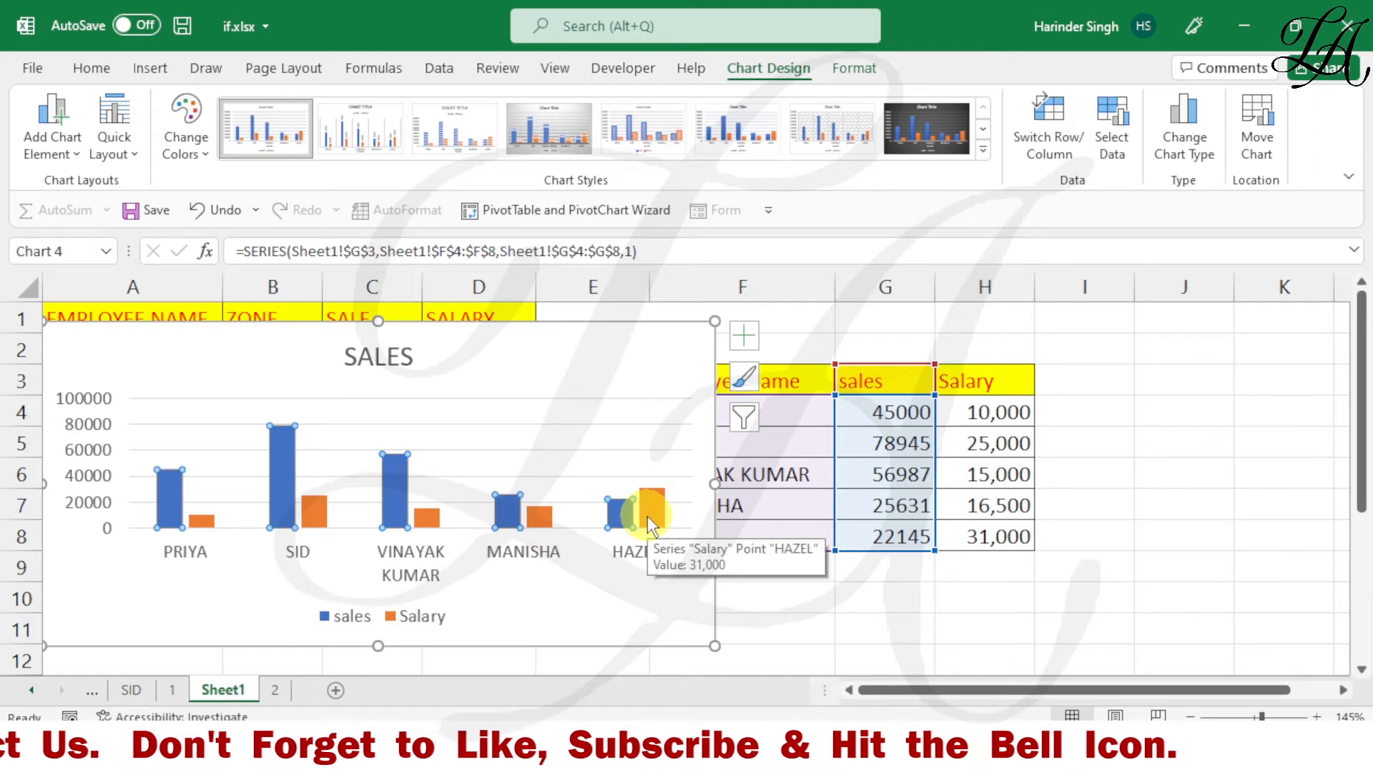
{"action": "mouse_move", "coordinate": [275, 490]}
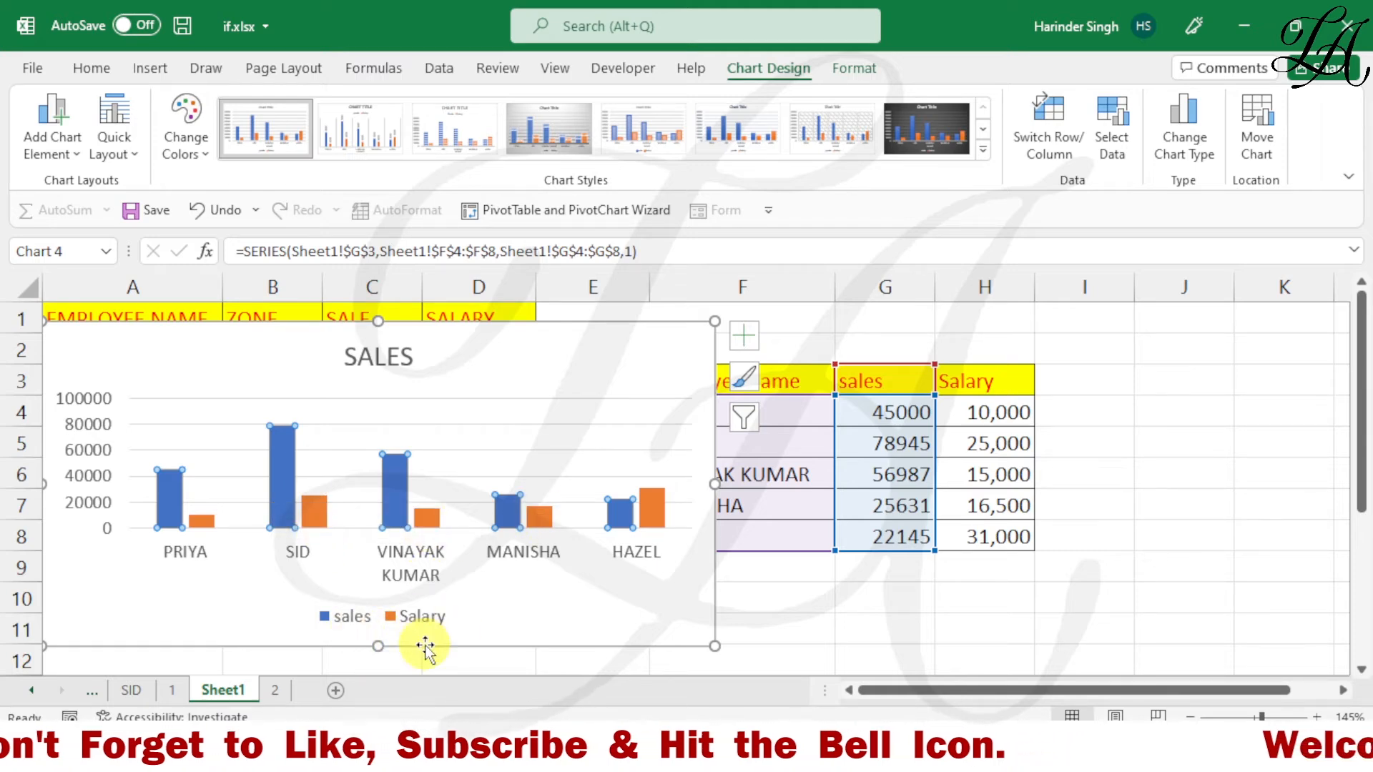
{"action": "mouse_move", "coordinate": [283, 429]}
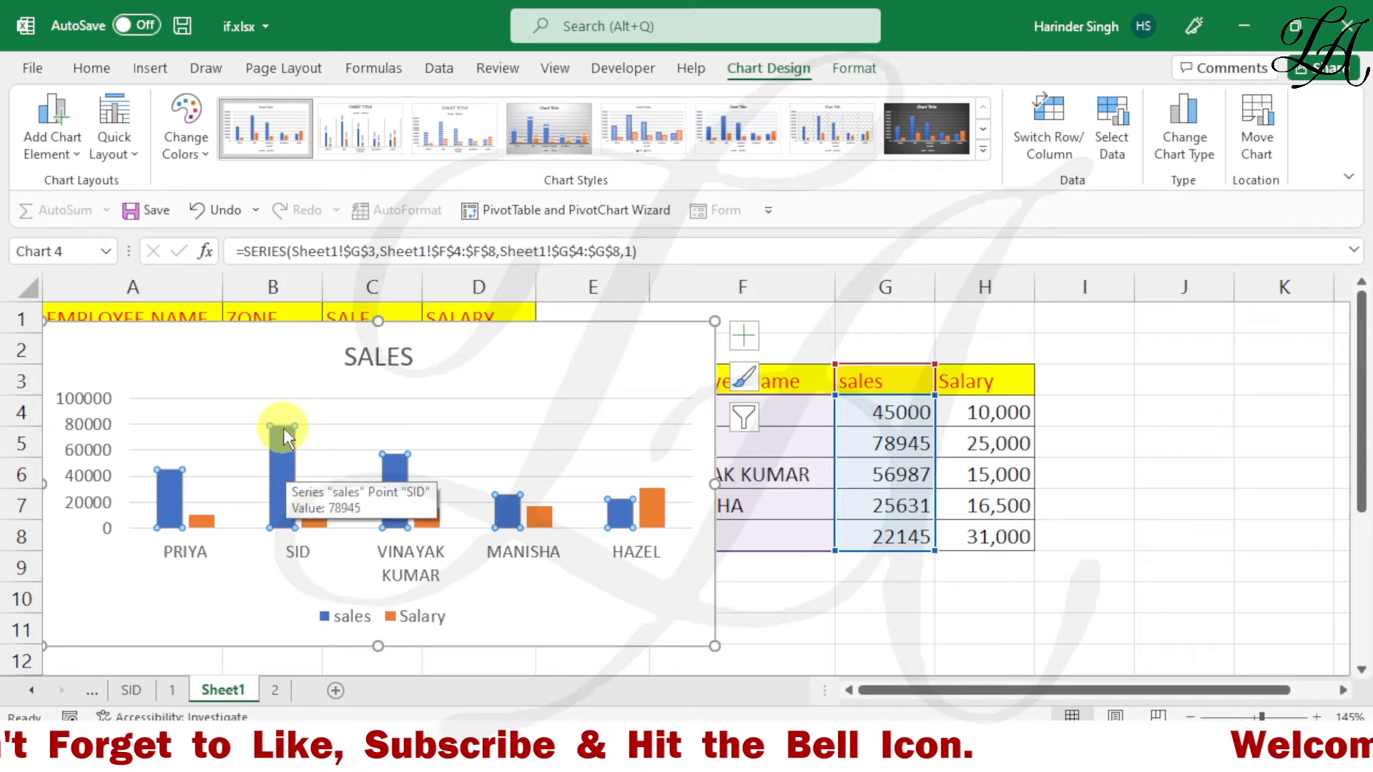
{"action": "right_click", "coordinate": [281, 465]}
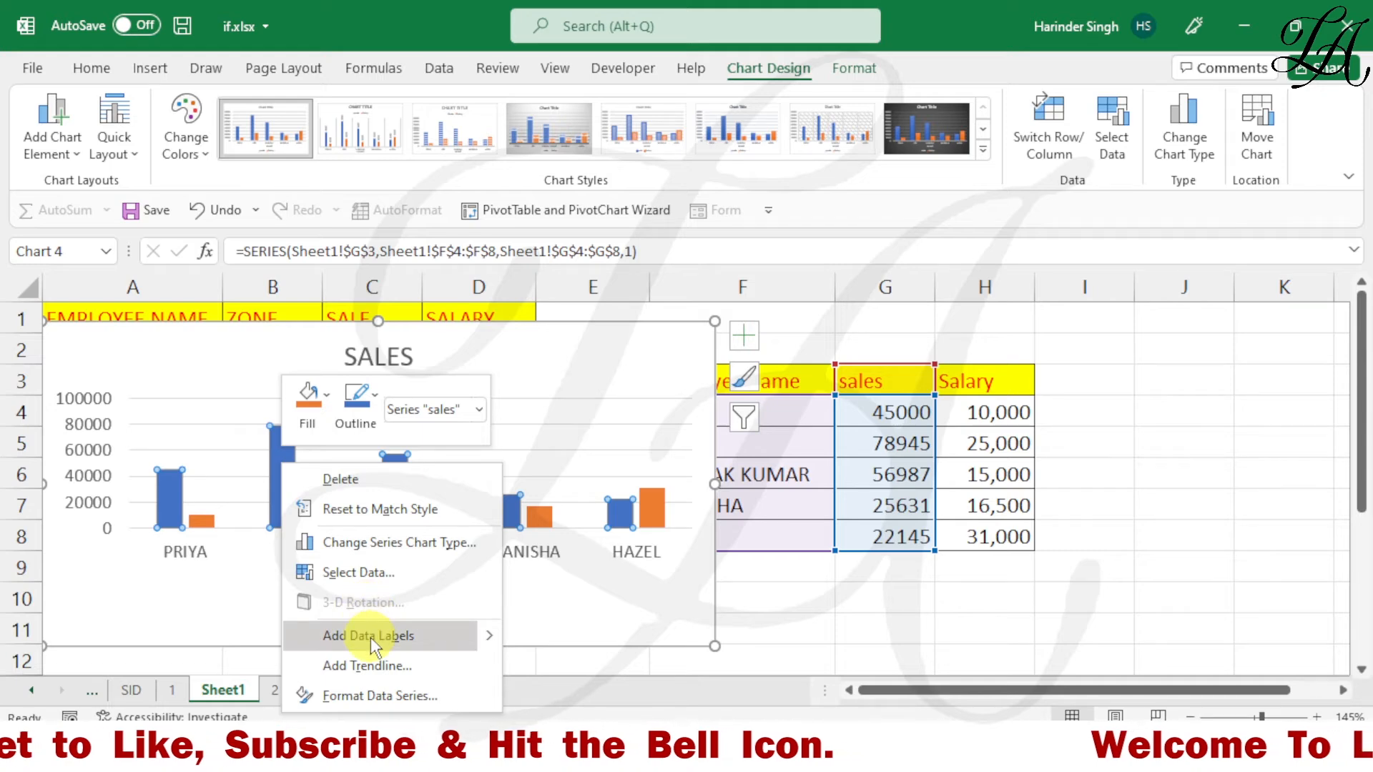
{"action": "mouse_move", "coordinate": [495, 637]}
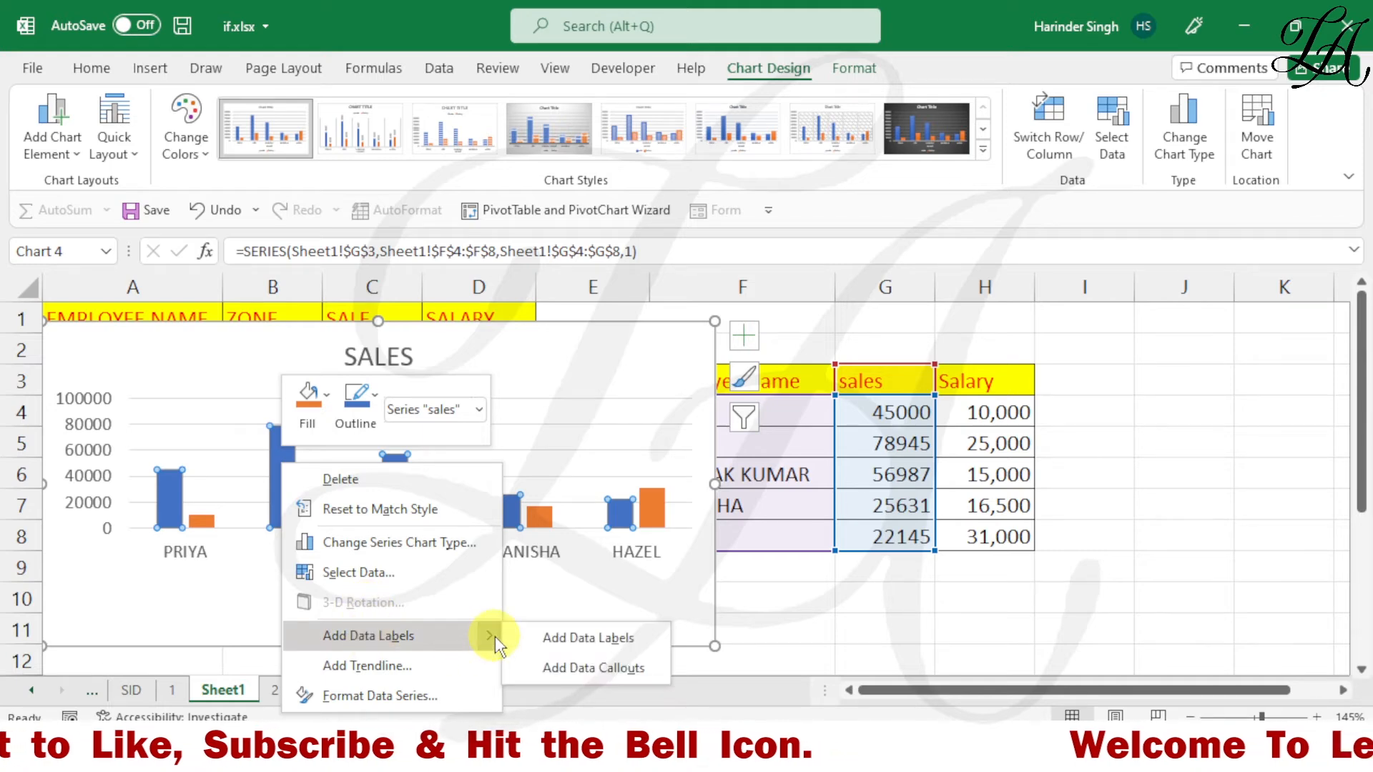
{"action": "left_click", "coordinate": [547, 637]}
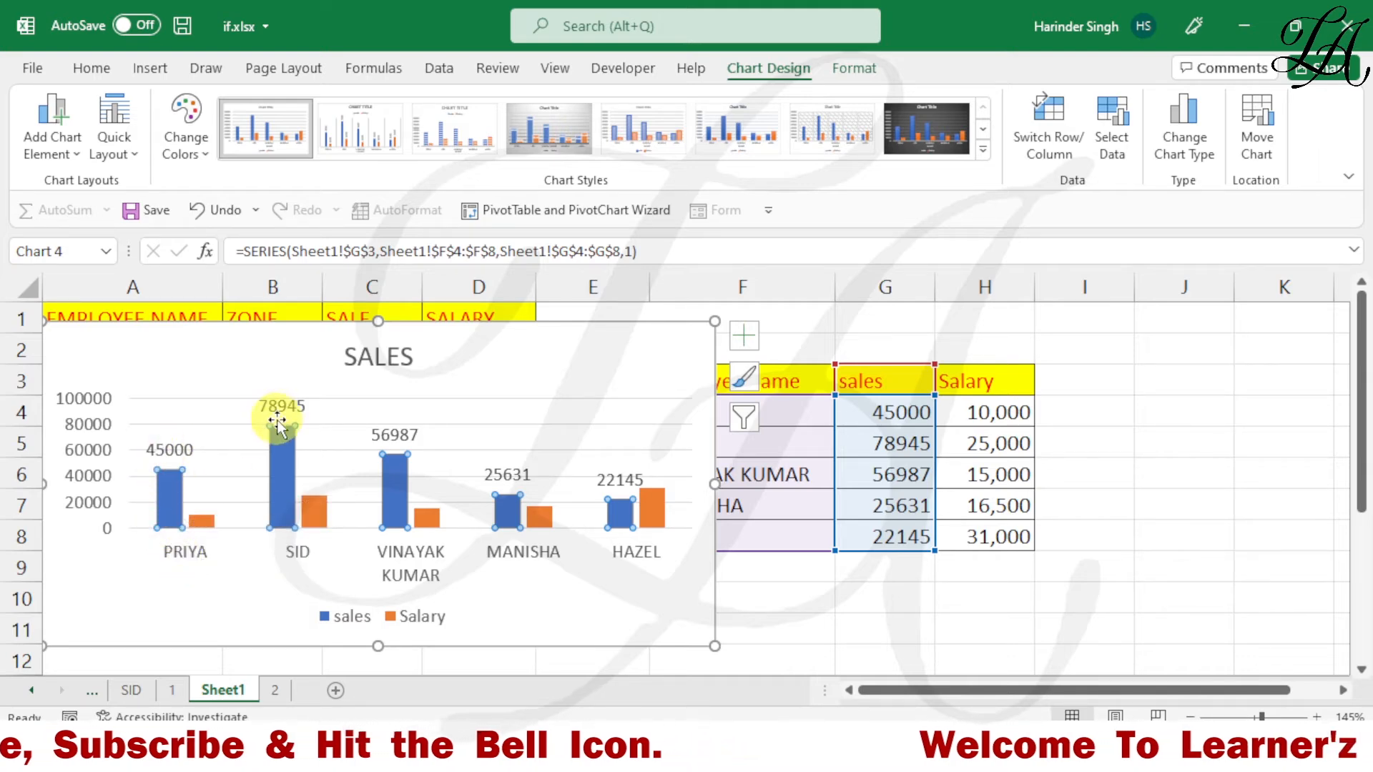
Step: Add data labels to the orange Salary series in the clustered column chart
{"action": "left_click", "coordinate": [315, 513]}
{"action": "right_click", "coordinate": [316, 512]}
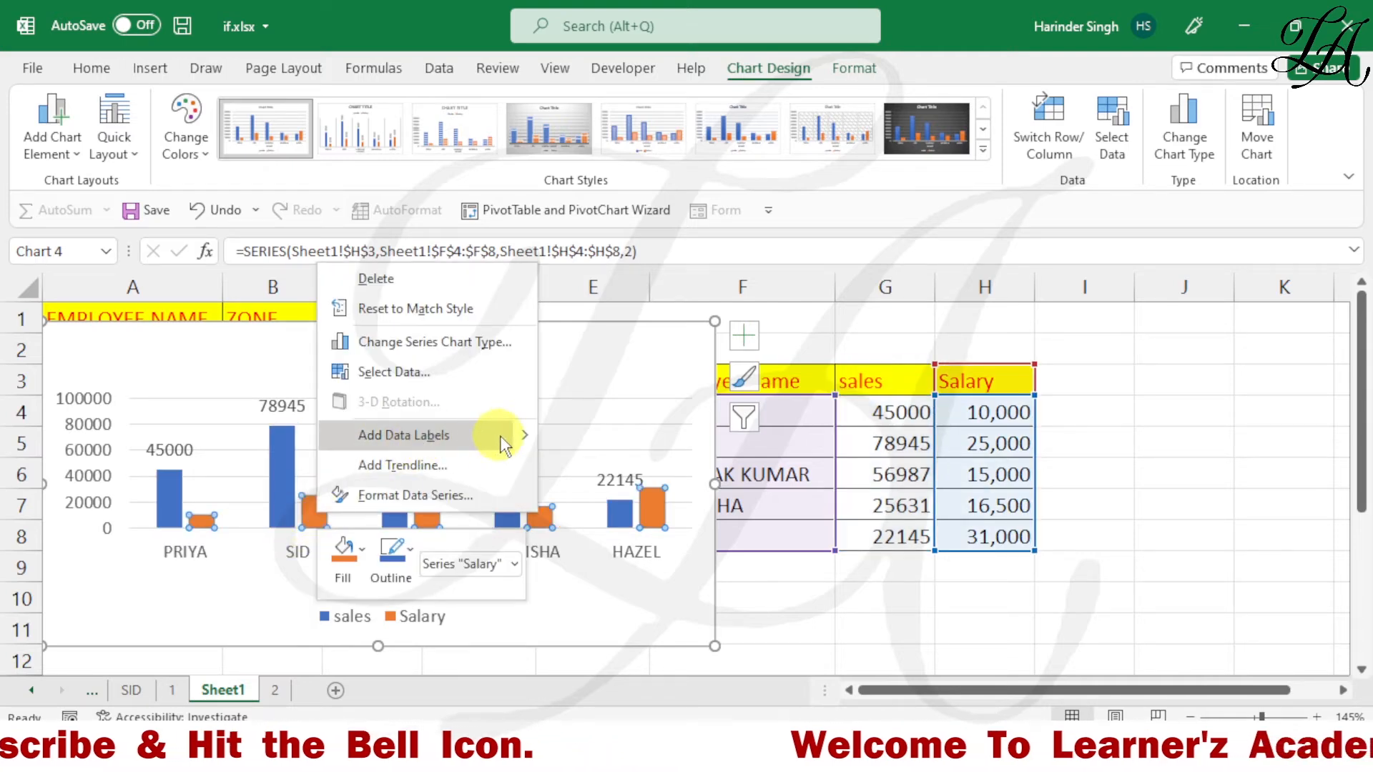
{"action": "mouse_move", "coordinate": [521, 433]}
{"action": "left_click", "coordinate": [604, 441]}
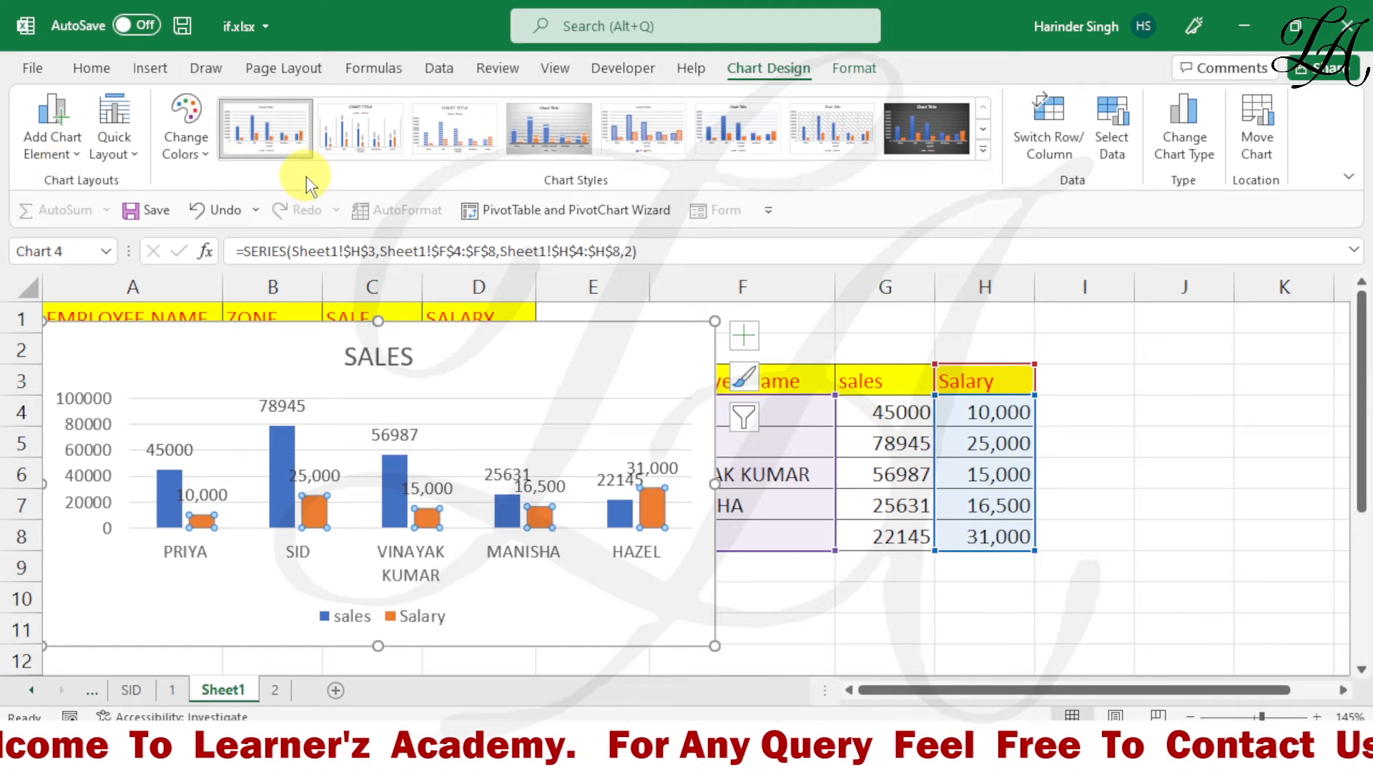
Step: Delete the clustered column chart and insert a 2-D stacked column chart from the employee table in F3:H8
{"action": "left_click", "coordinate": [664, 361]}
{"action": "key", "text": "Delete"}
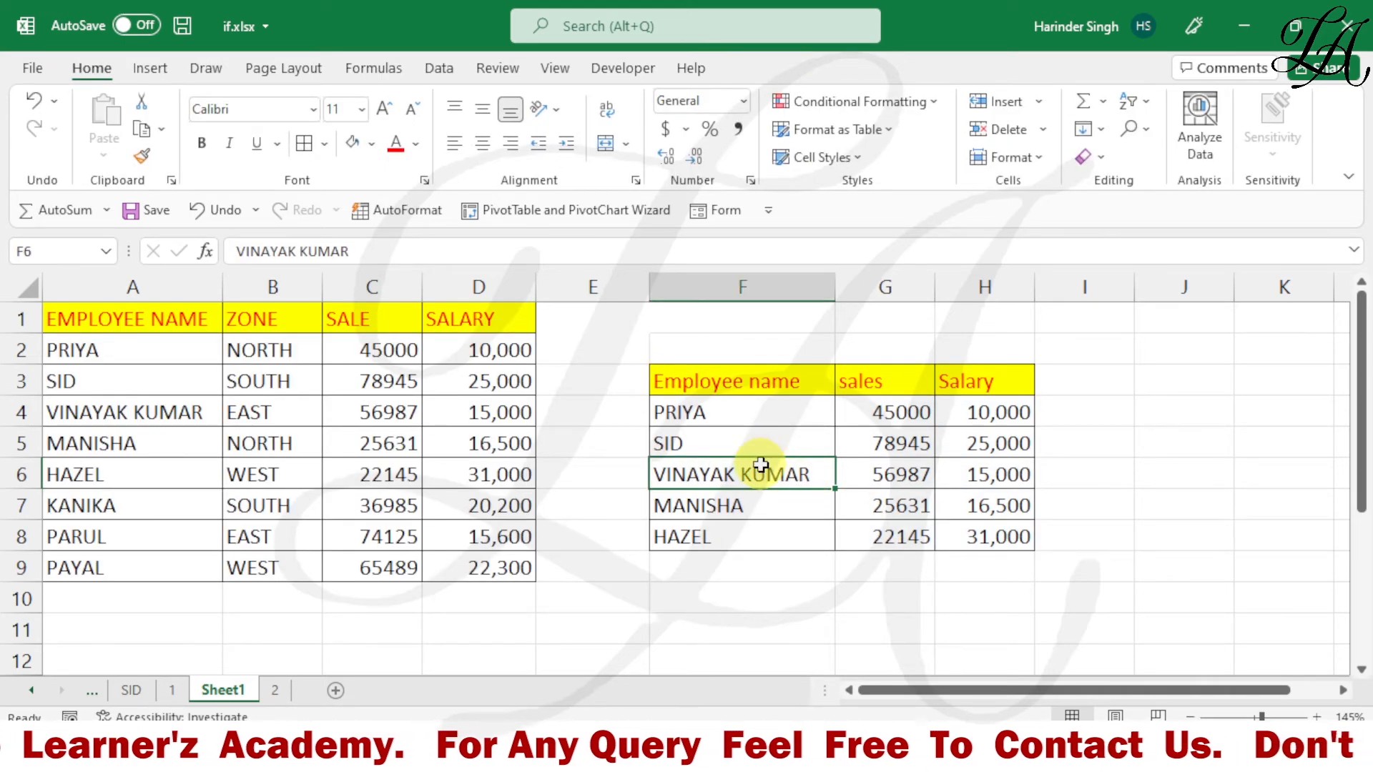
{"action": "left_click", "coordinate": [758, 418]}
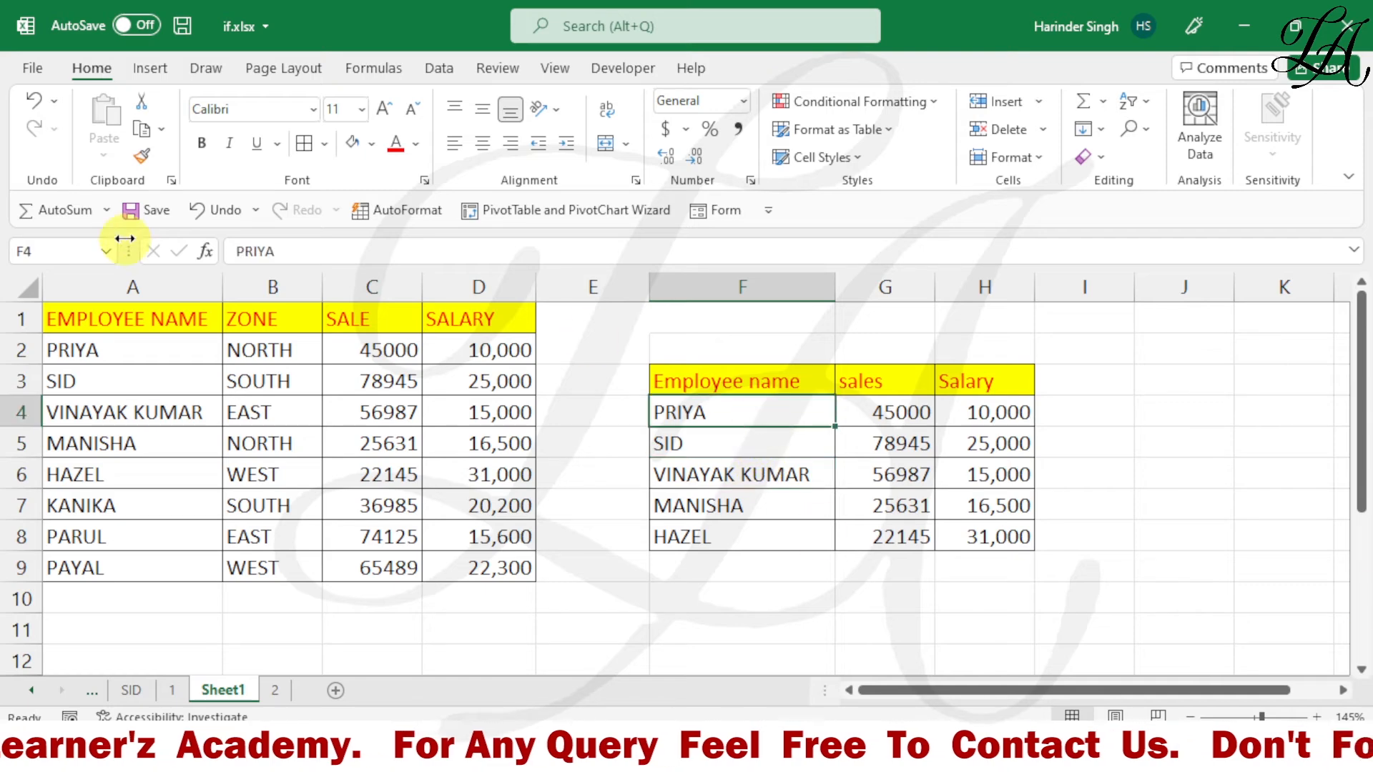
{"action": "left_click", "coordinate": [146, 67]}
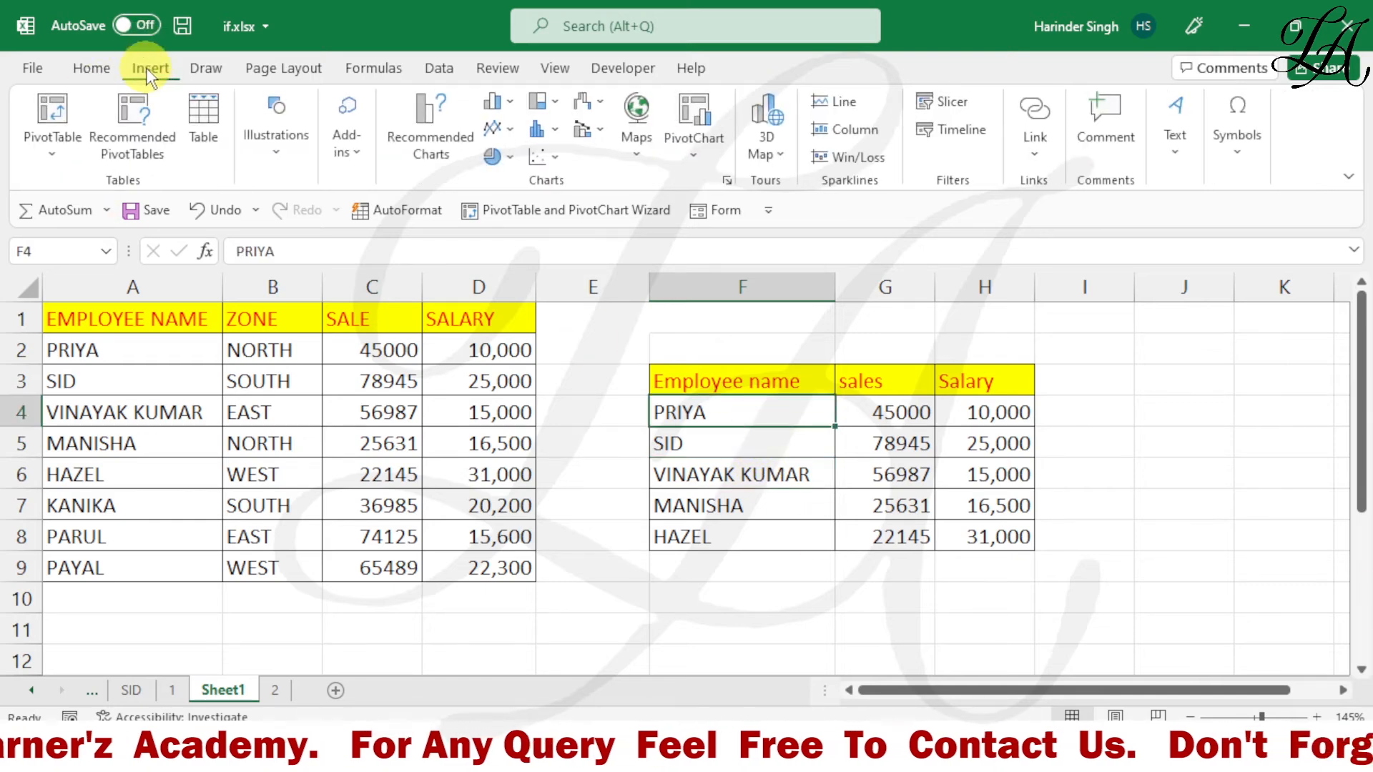
{"action": "left_click", "coordinate": [508, 101]}
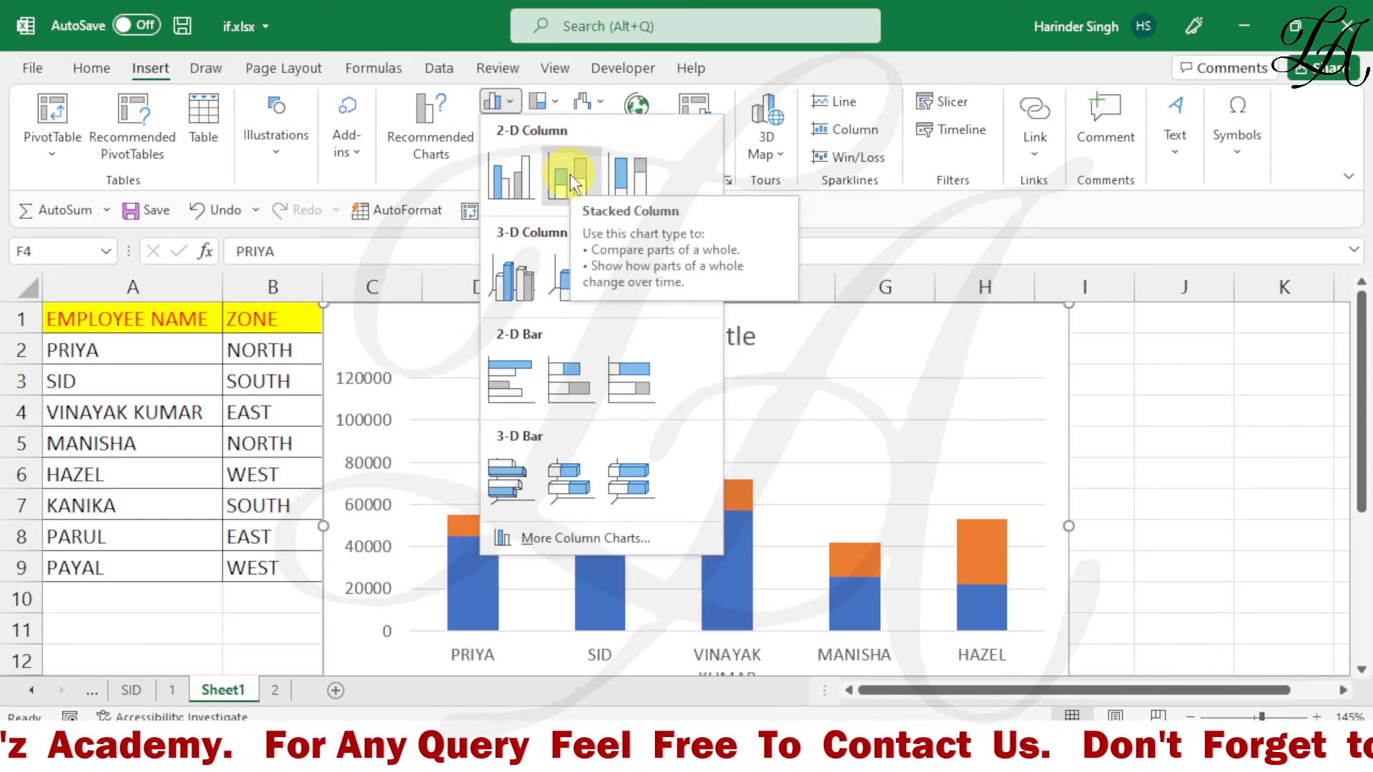
{"action": "left_click", "coordinate": [569, 174]}
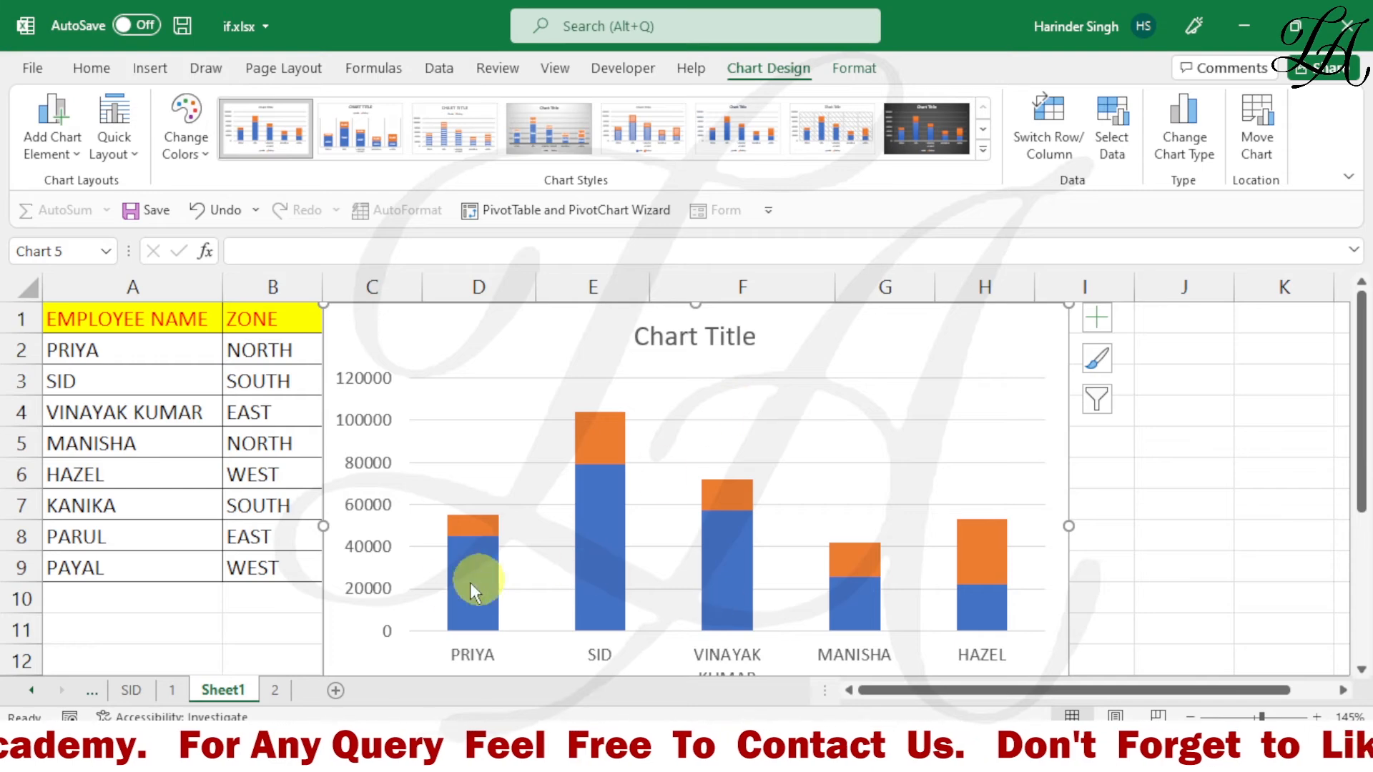
{"action": "mouse_move", "coordinate": [480, 582]}
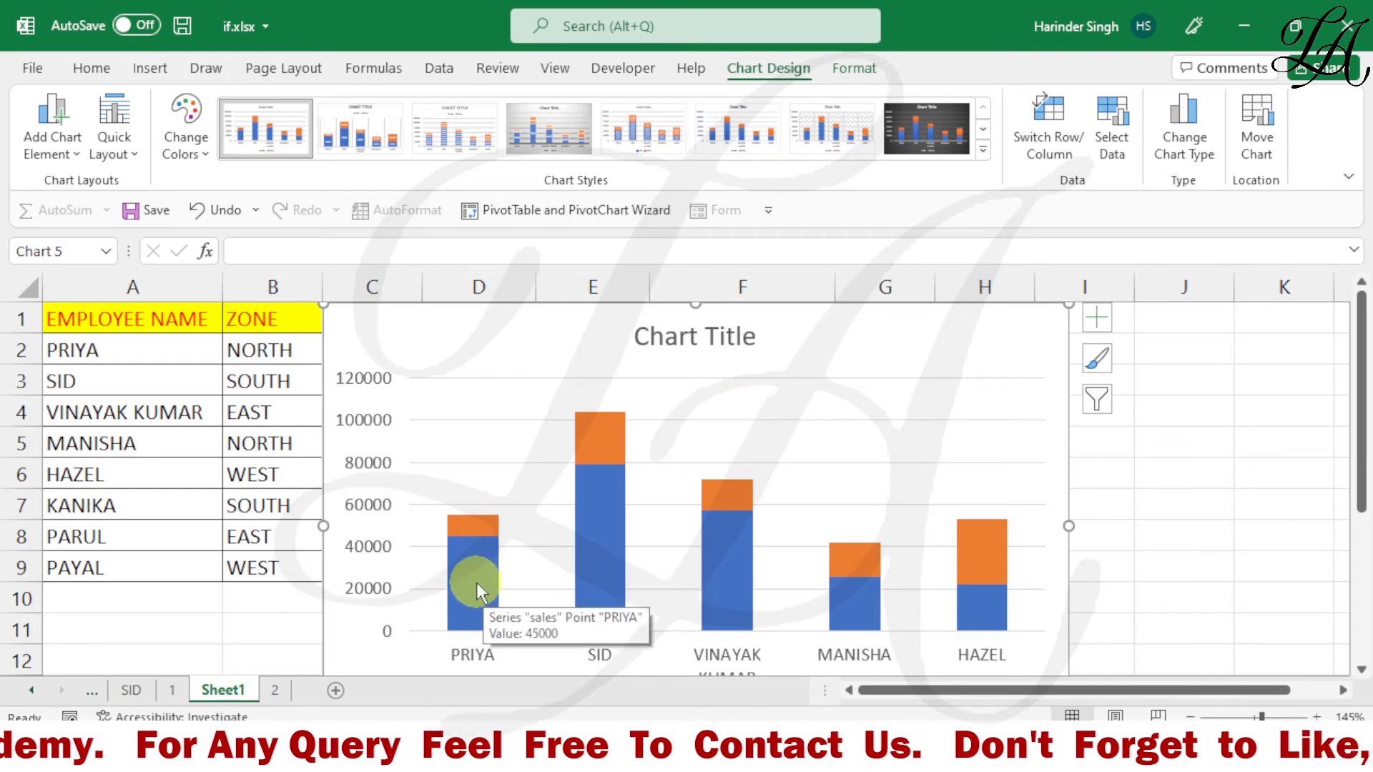
{"action": "mouse_move", "coordinate": [474, 525]}
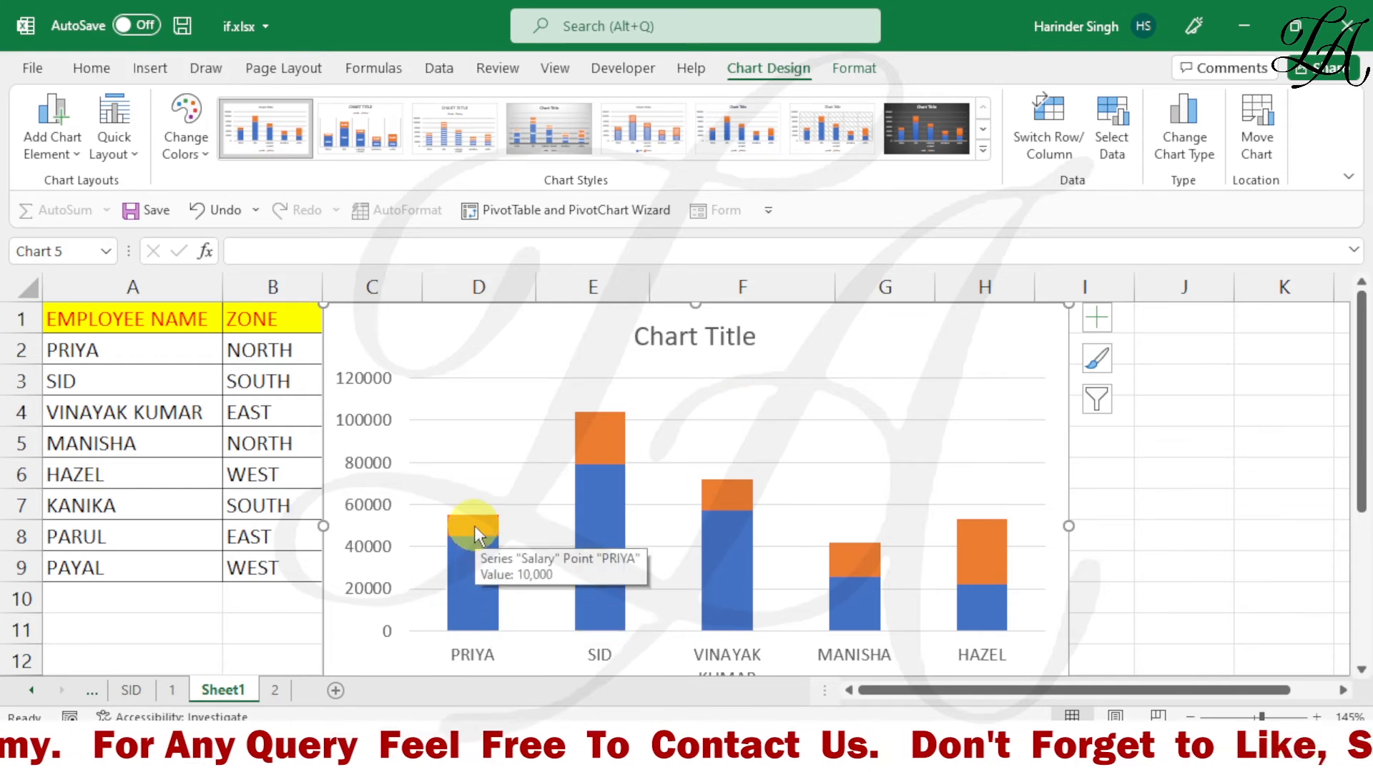